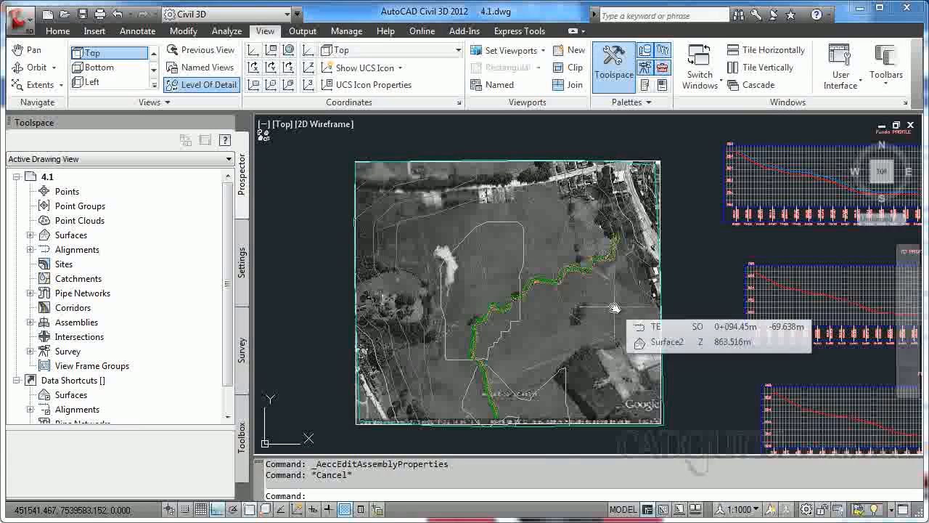
mouse_move(620, 140)
middle_down()
mouse_move(602, 297)
mouse_move(598, 273)
middle_up()
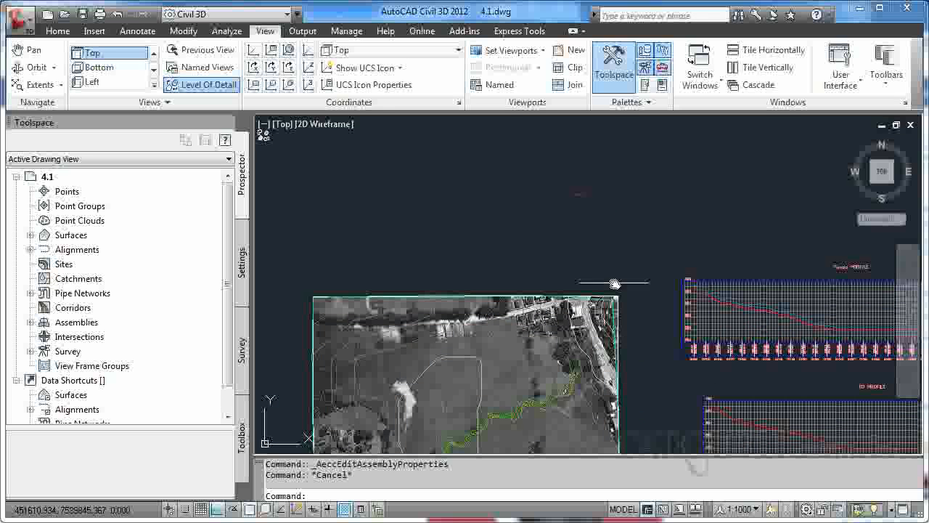
middle_drag(604, 222, 618, 278)
scroll(603, 254, up, 5)
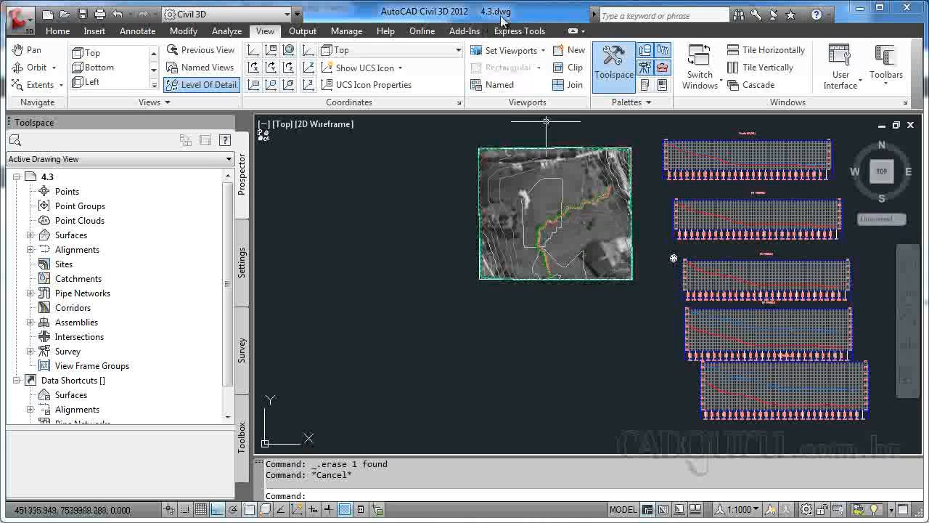
scroll(570, 167, up, 6)
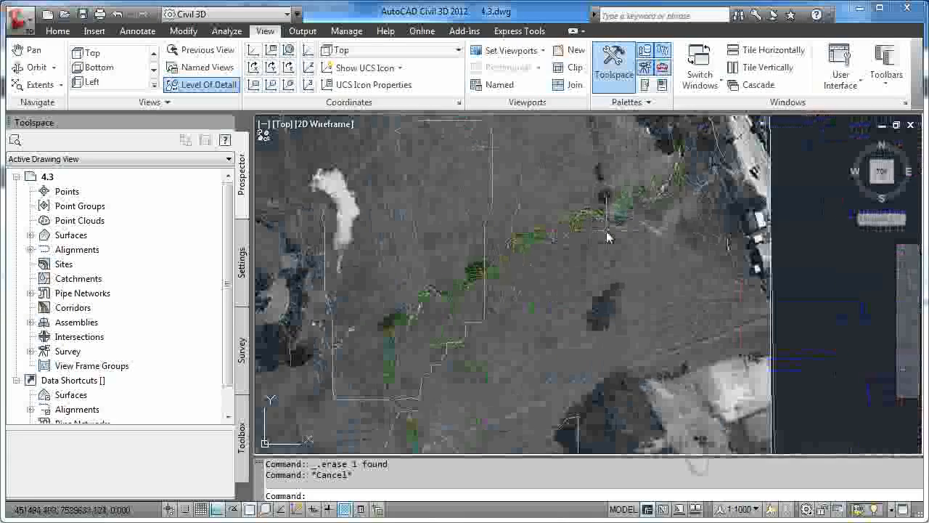
scroll(570, 167, down, 4)
middle_drag(792, 354, 582, 330)
scroll(583, 331, down, 5)
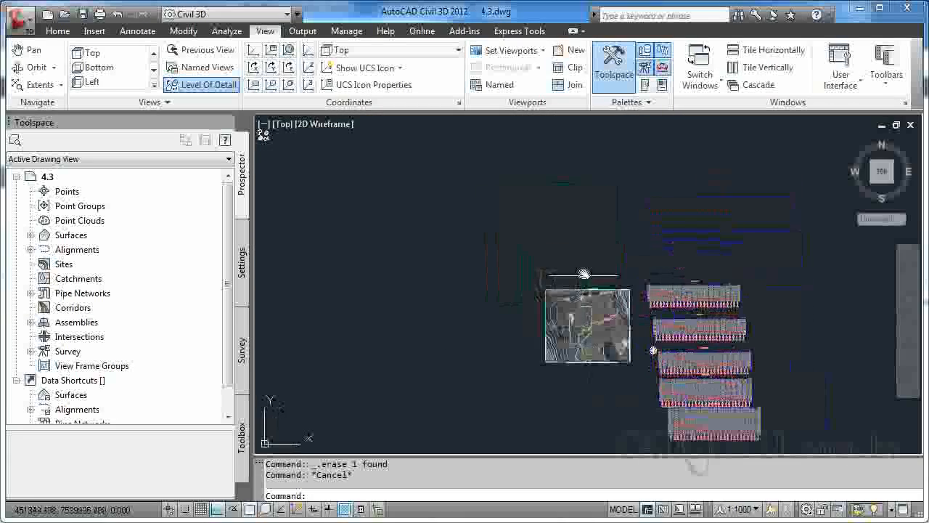
Create an assembly named ME of type Other and place its baseline in the empty area above the aerial image.
scroll(579, 254, up, 6)
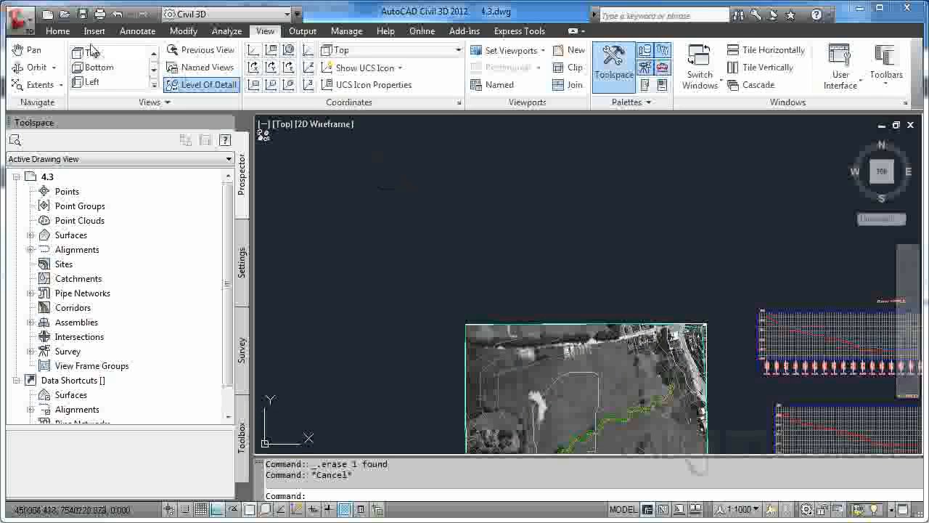
click(57, 30)
click(385, 68)
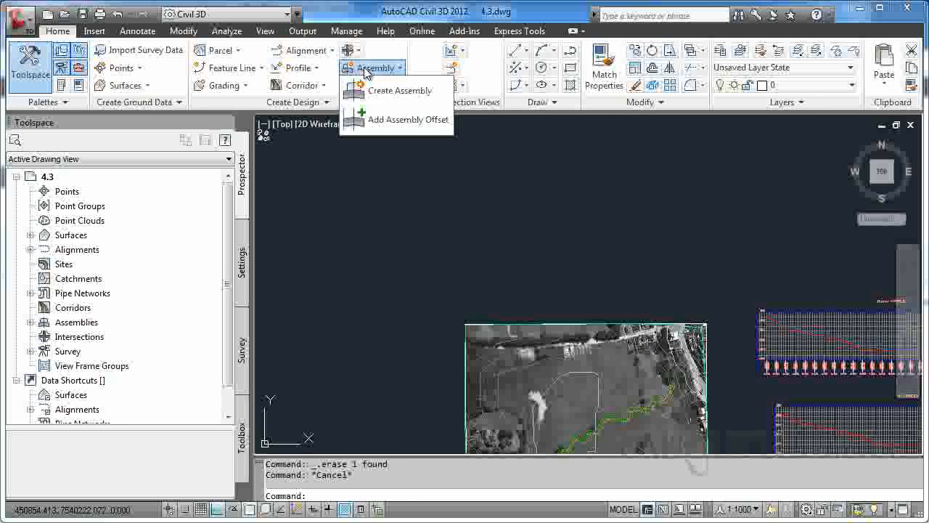
click(386, 90)
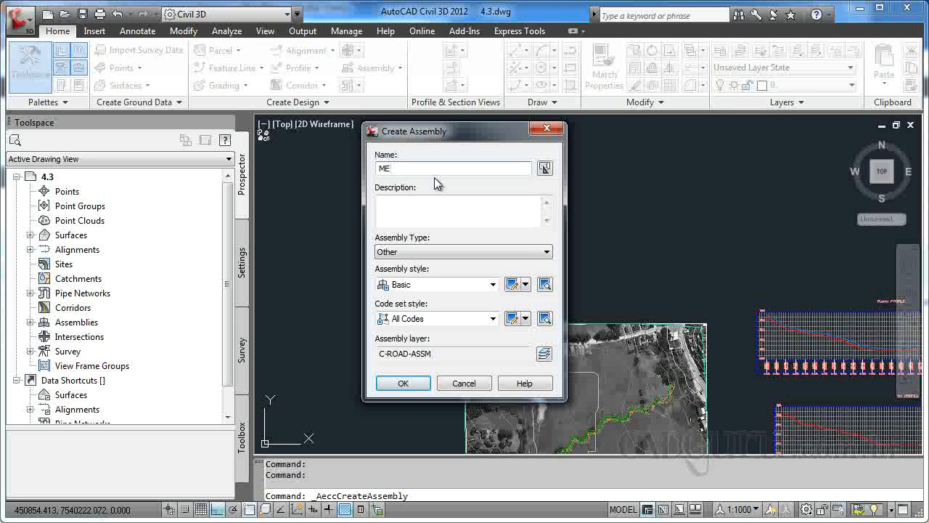
click(403, 384)
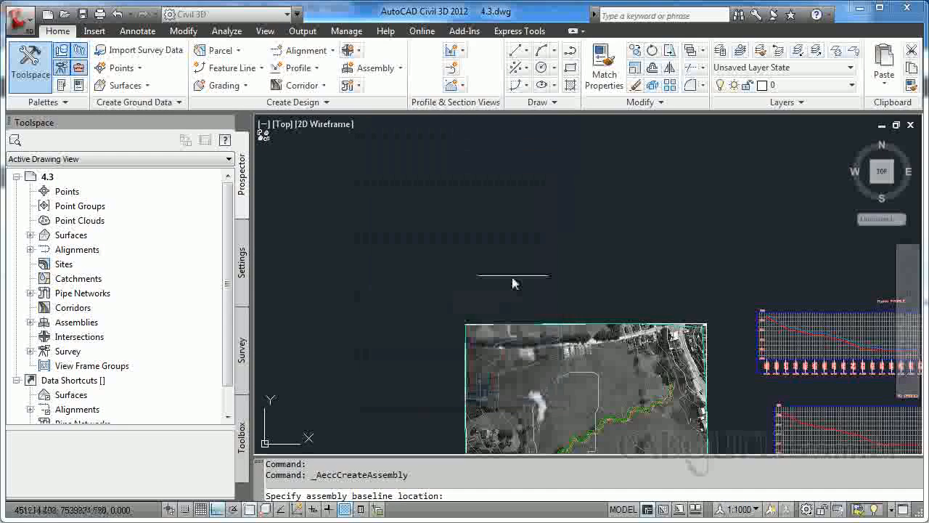
click(568, 251)
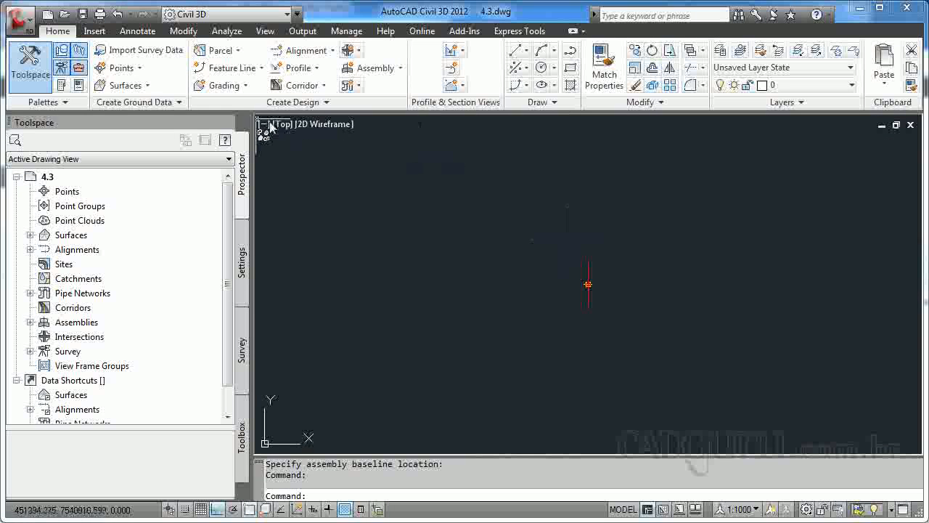
Add a generic LinkWidthAndSlope subassembly with a -50% slope to the right side of the ME assembly.
click(64, 86)
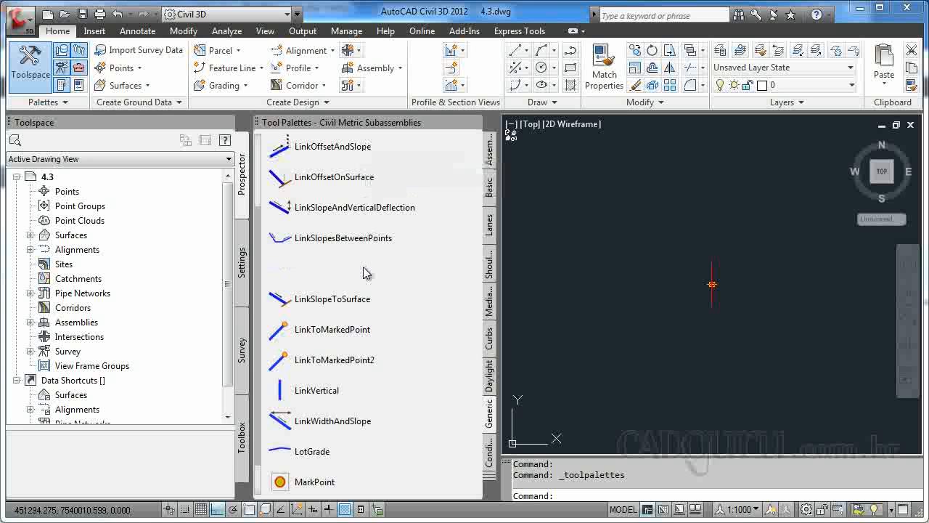
drag(334, 269, 328, 239)
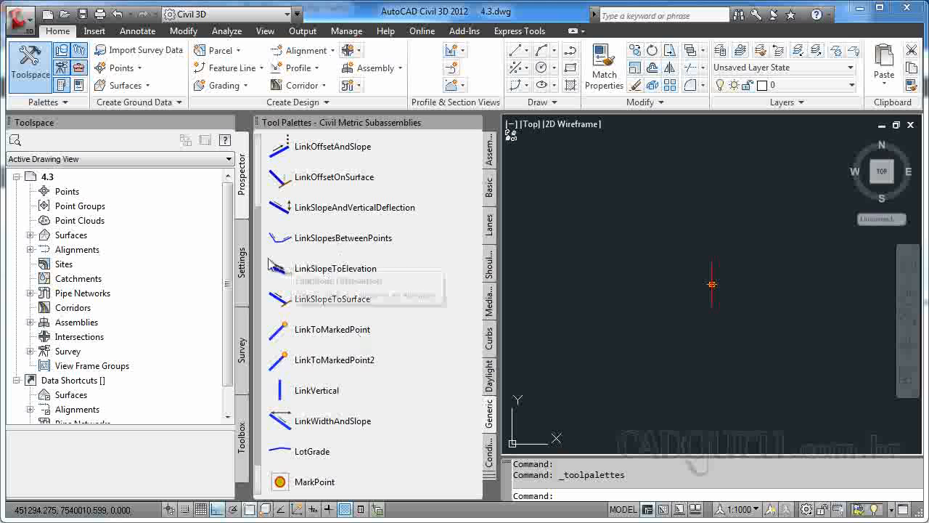
scroll(260, 317, down, 1)
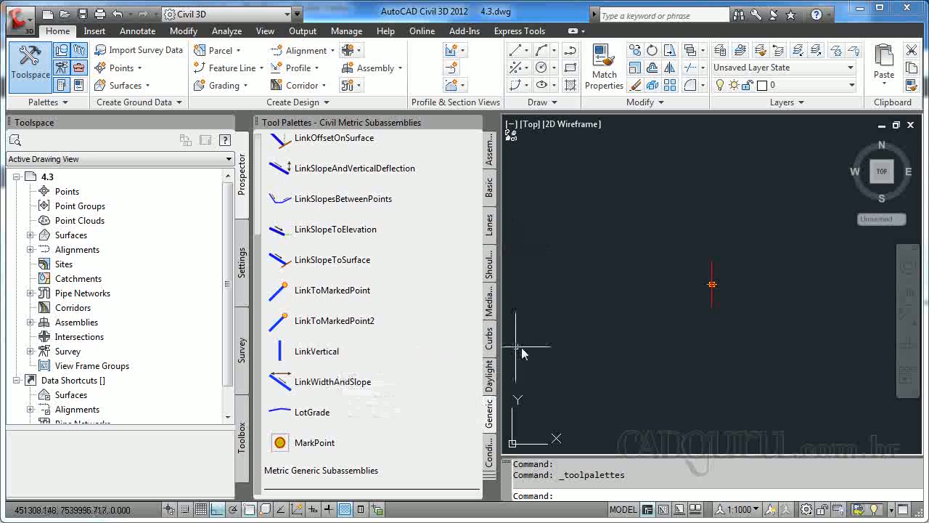
click(340, 385)
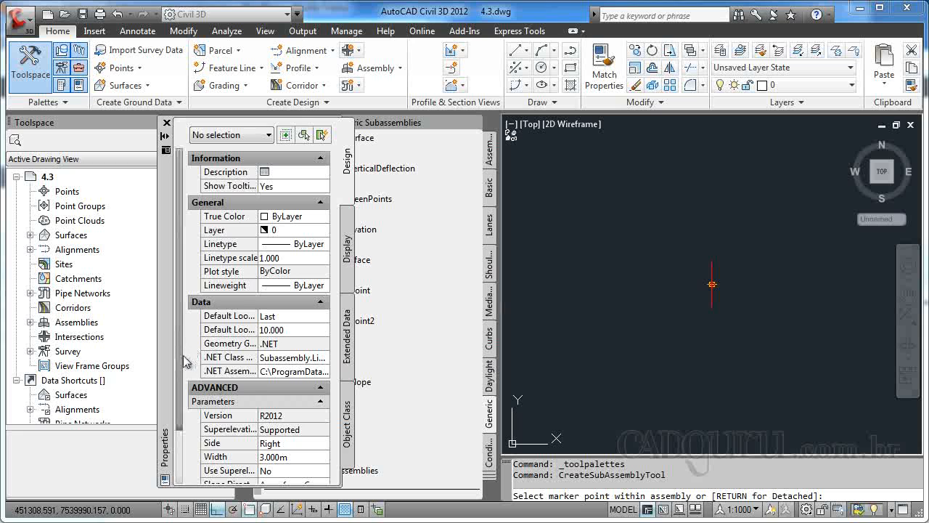
scroll(185, 414, down, 2)
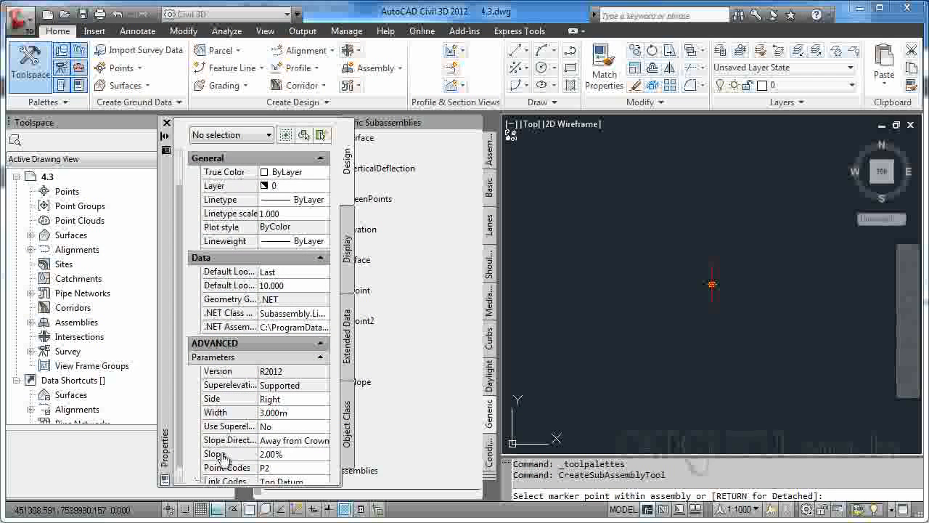
click(287, 454)
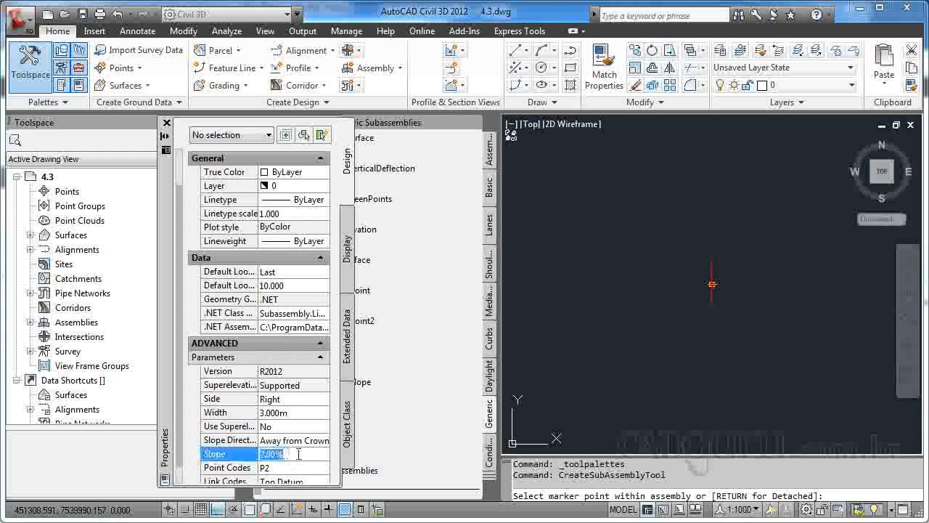
text(-50)
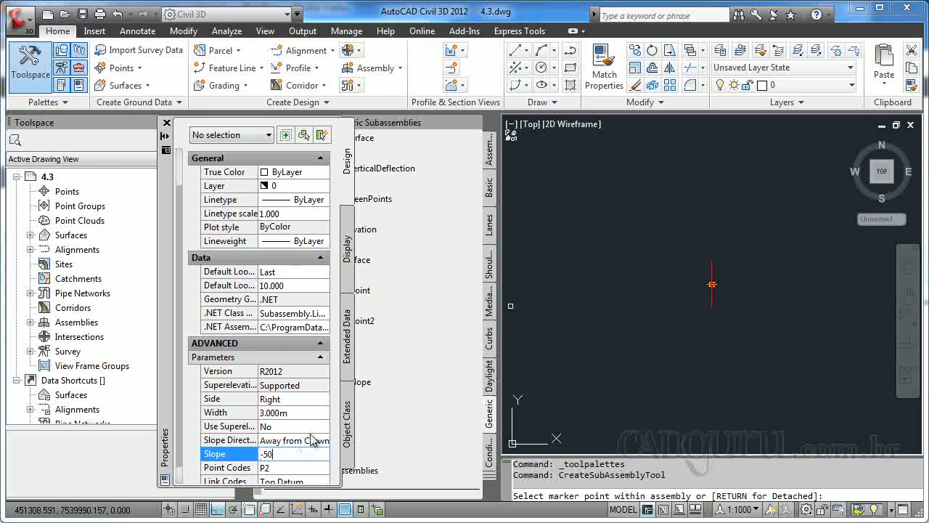
click(283, 471)
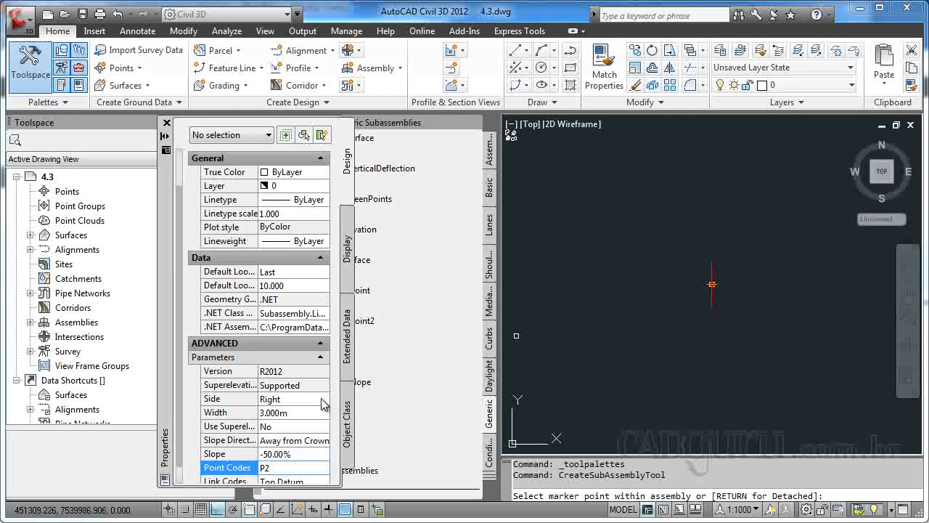
click(713, 302)
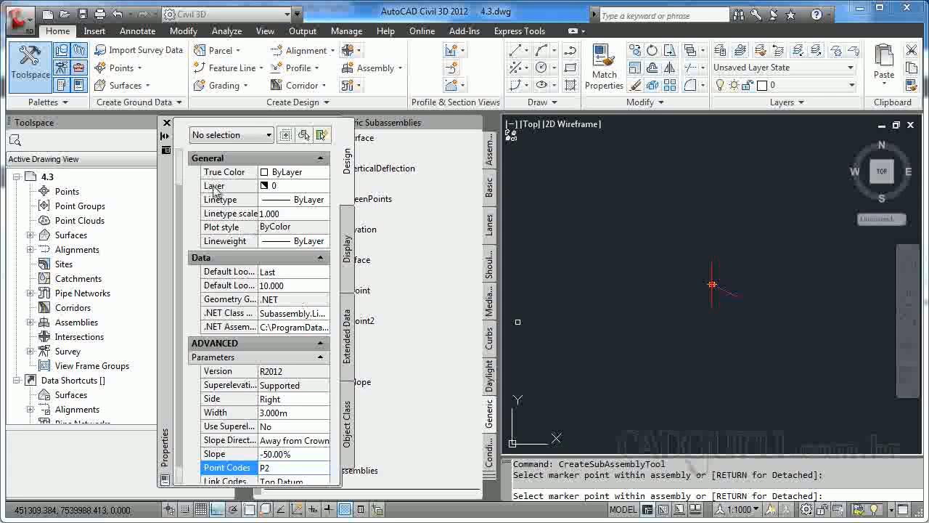
click(167, 124)
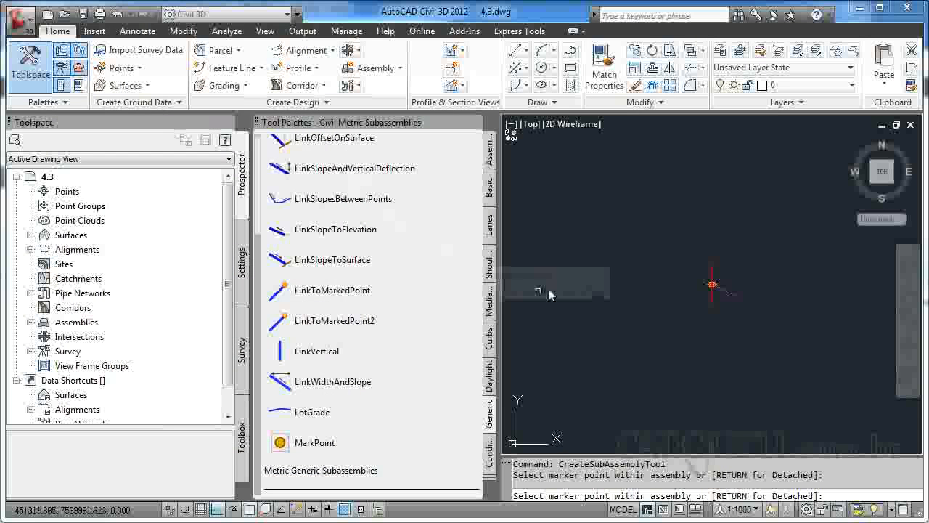
key(Escape)
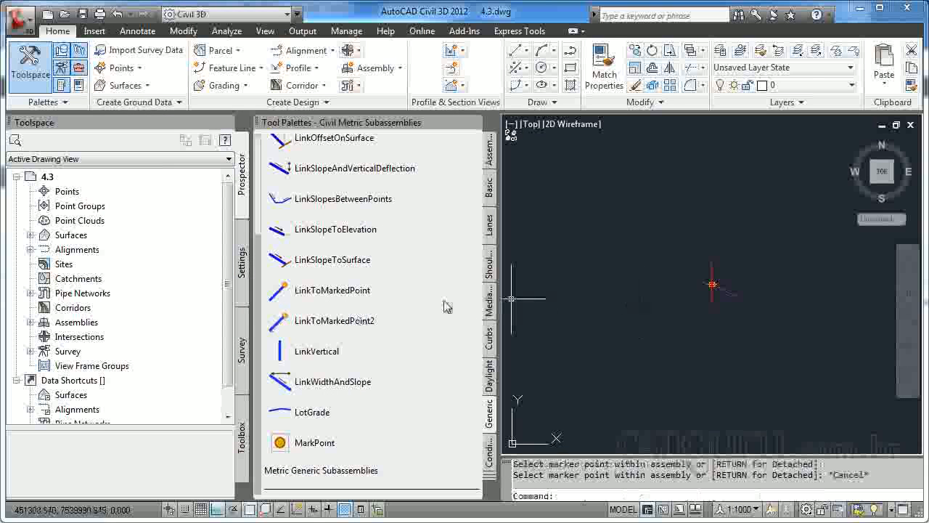
Attach a second LinkWidthAndSlope subassembly with its default parameters to the ME assembly's baseline.
click(329, 383)
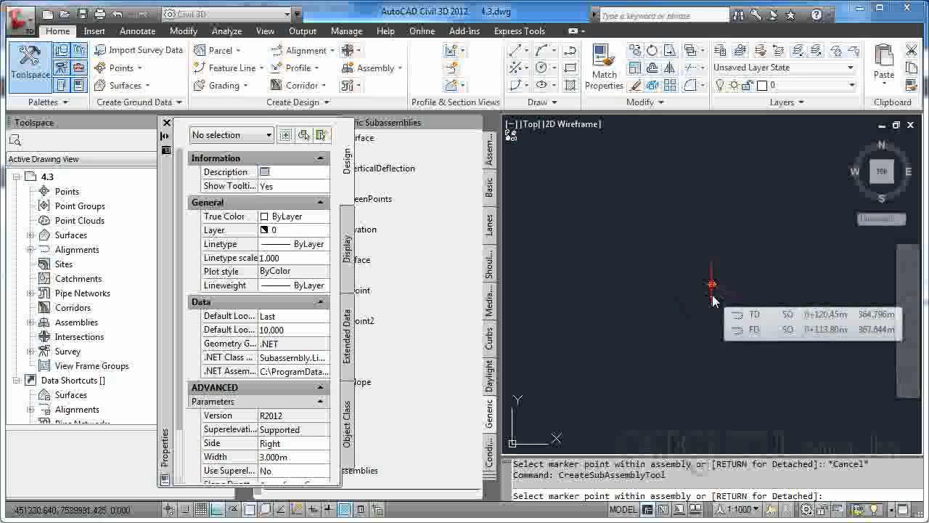
click(713, 287)
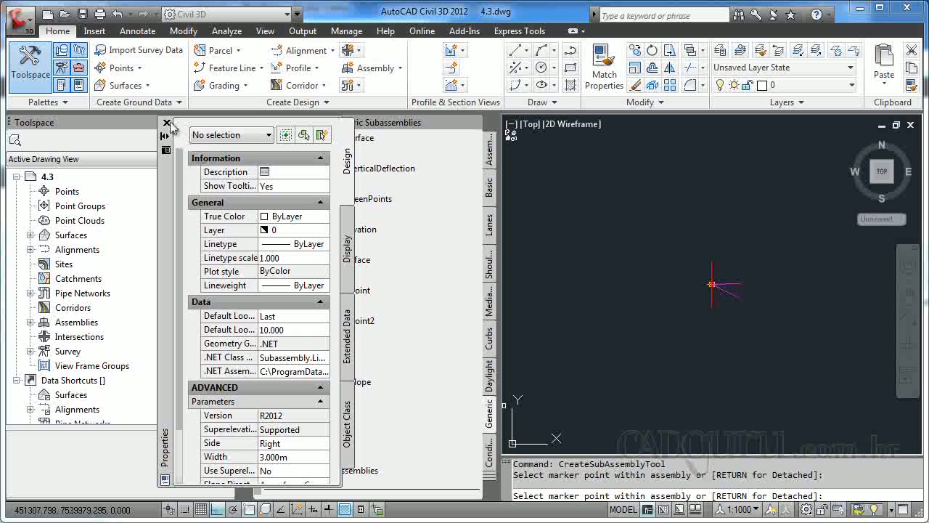
click(166, 124)
key(Escape)
Set the slope of the second, nearly flat link on the ME assembly to 0%.
text(p)
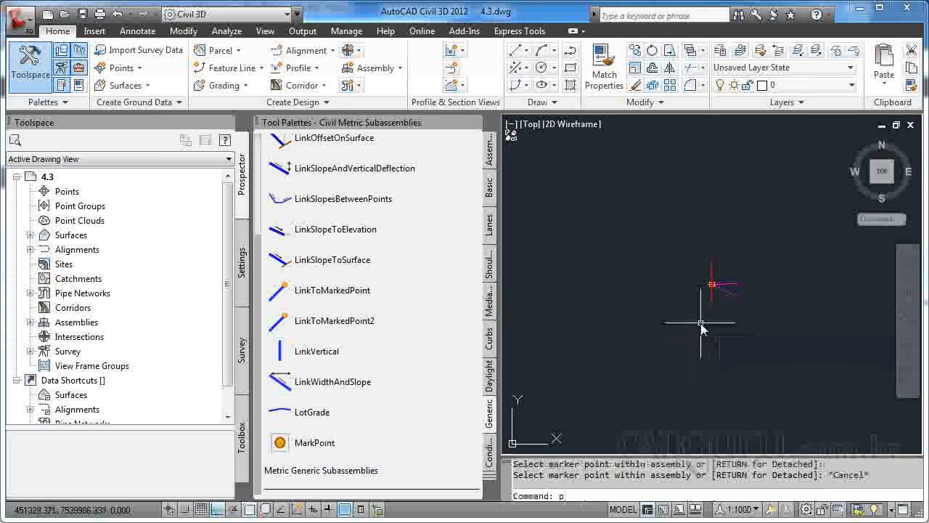
text(r)
key(Return)
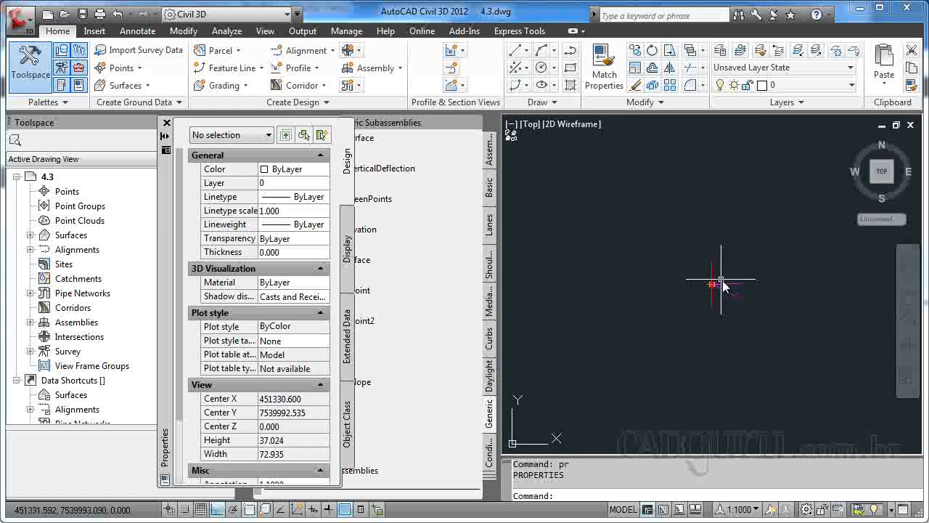
click(718, 283)
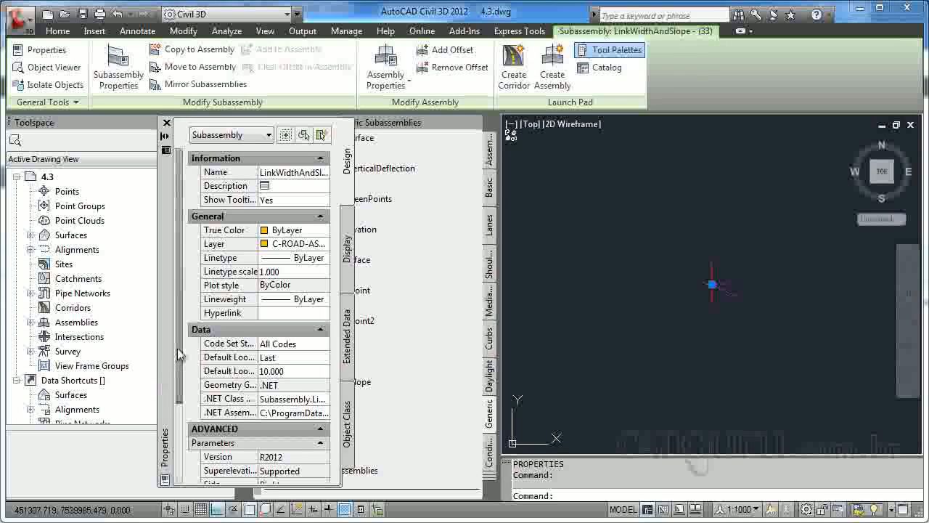
scroll(176, 354, down, 3)
click(313, 450)
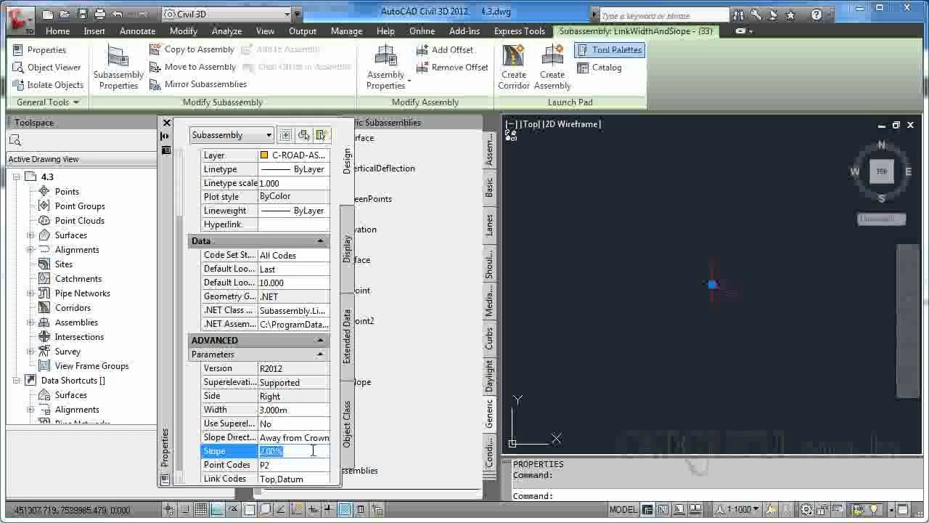
text(0)
key(Return)
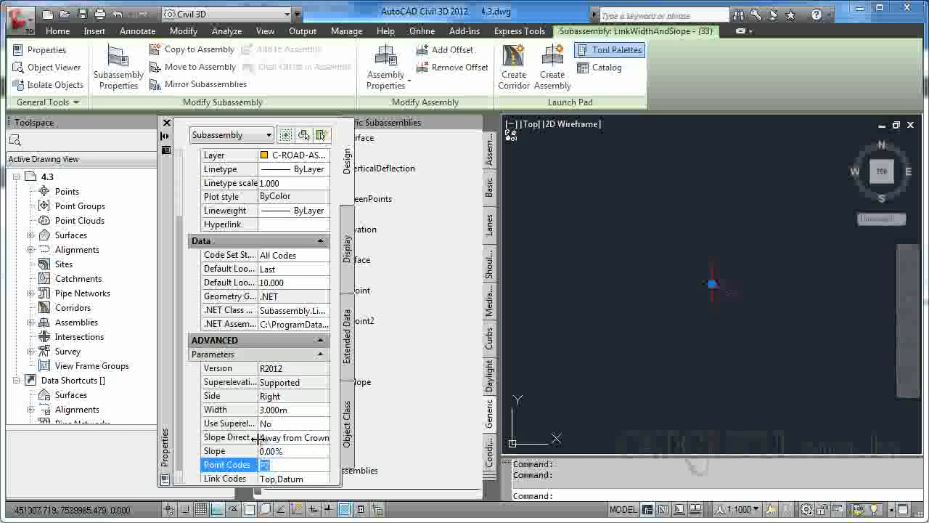
Make the flat link's 3 m width negative so that it extends to the opposite side of the ME baseline.
click(305, 411)
click(261, 406)
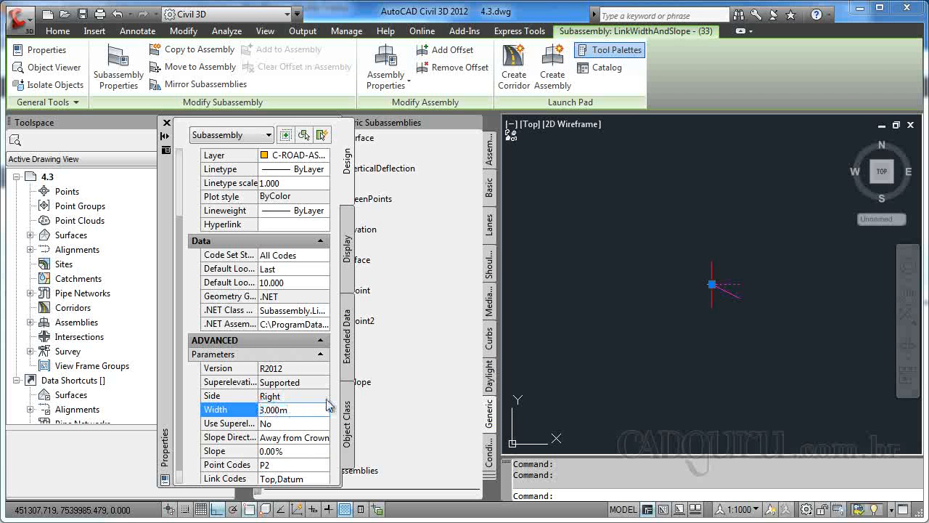
text(-)
key(Tab)
key(Escape)
Create an assembly named MD and place its baseline to the right of the ME assembly.
scroll(742, 281, up, 5)
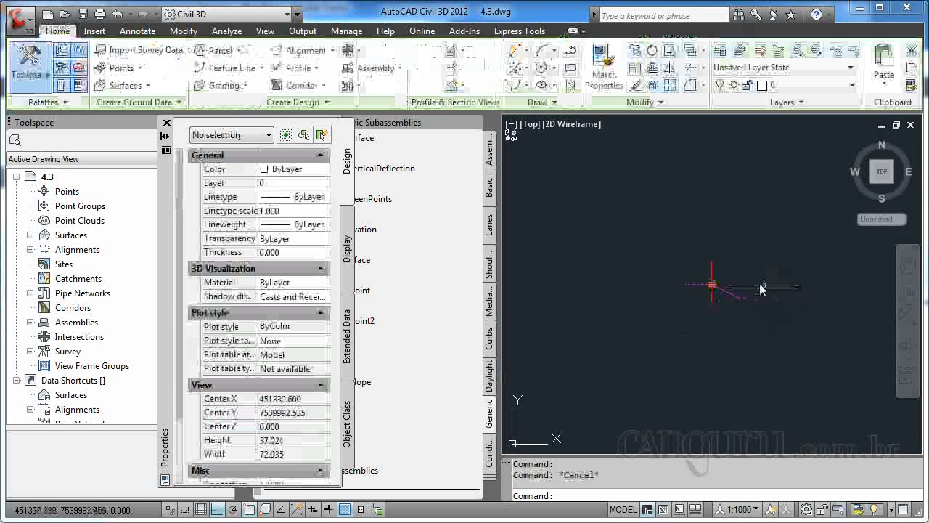
scroll(646, 300, down, 3)
middle_drag(647, 301, 621, 285)
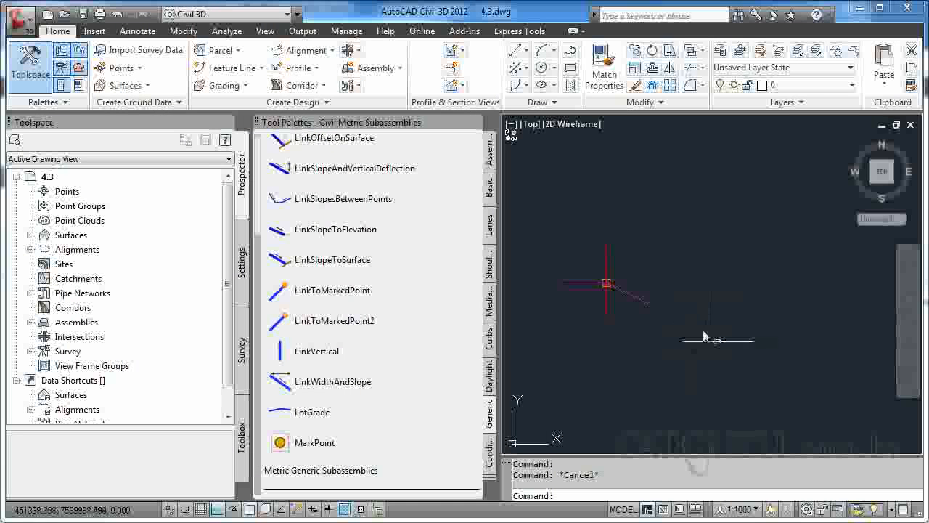
click(375, 67)
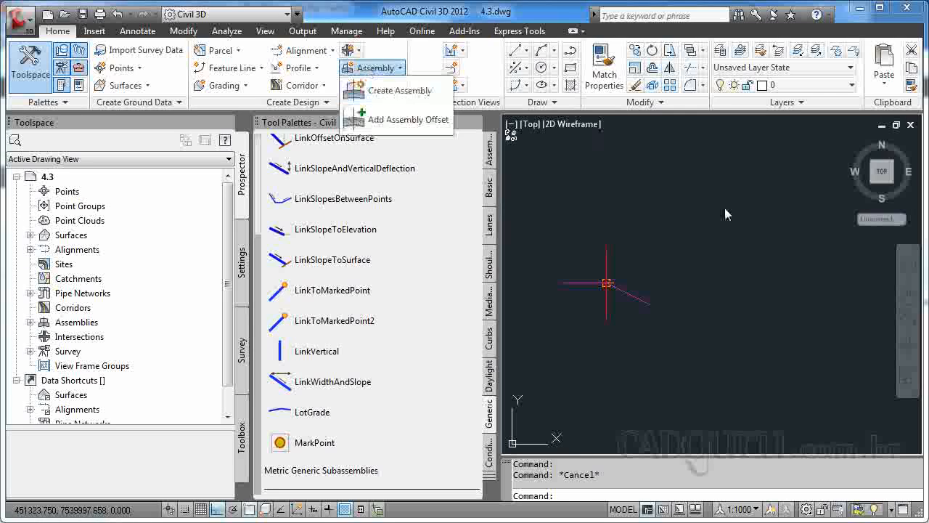
click(394, 88)
text(MD)
key(Return)
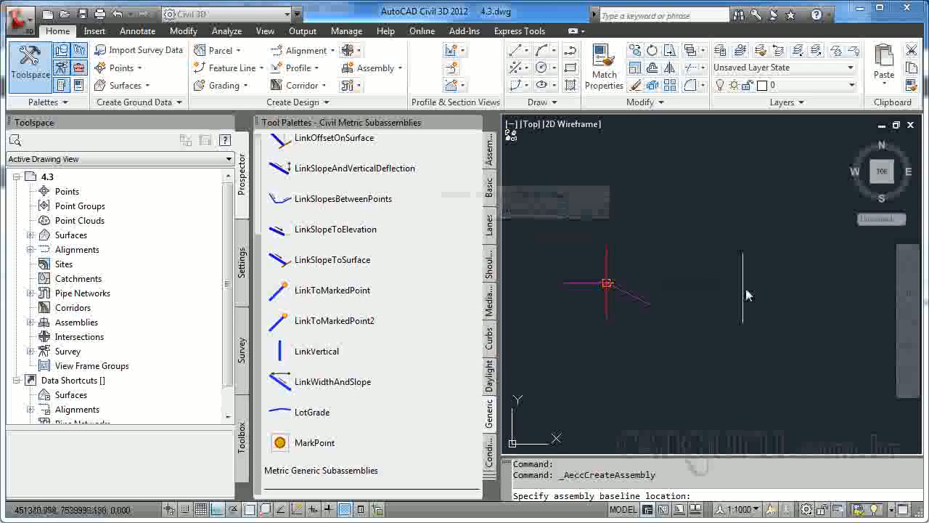
click(712, 284)
Attach a LinkWidthAndSlope subassembly with a -50% slope to the MD assembly's baseline.
scroll(662, 305, up, 3)
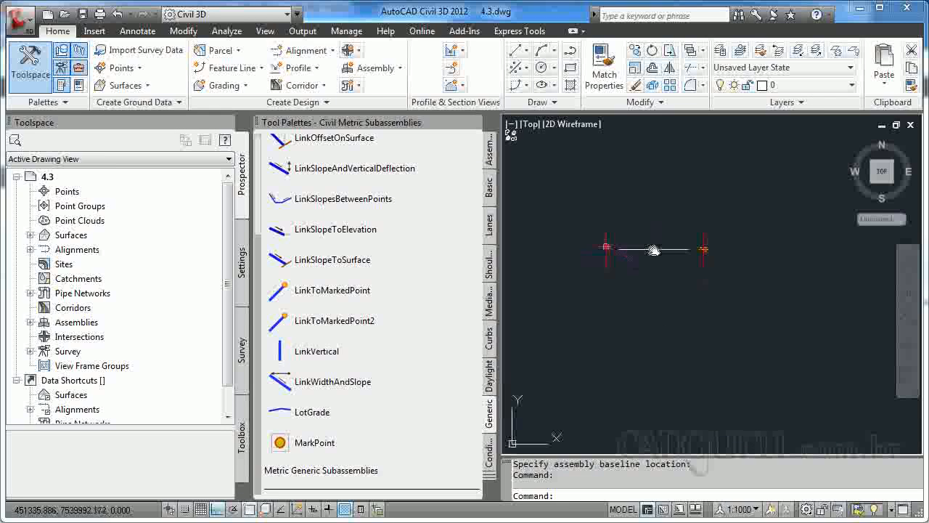
click(353, 380)
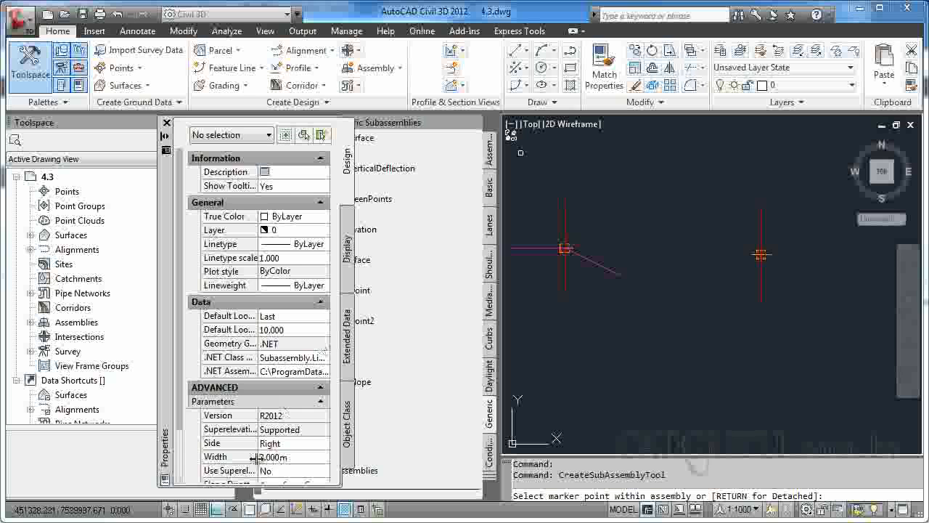
scroll(184, 414, down, 3)
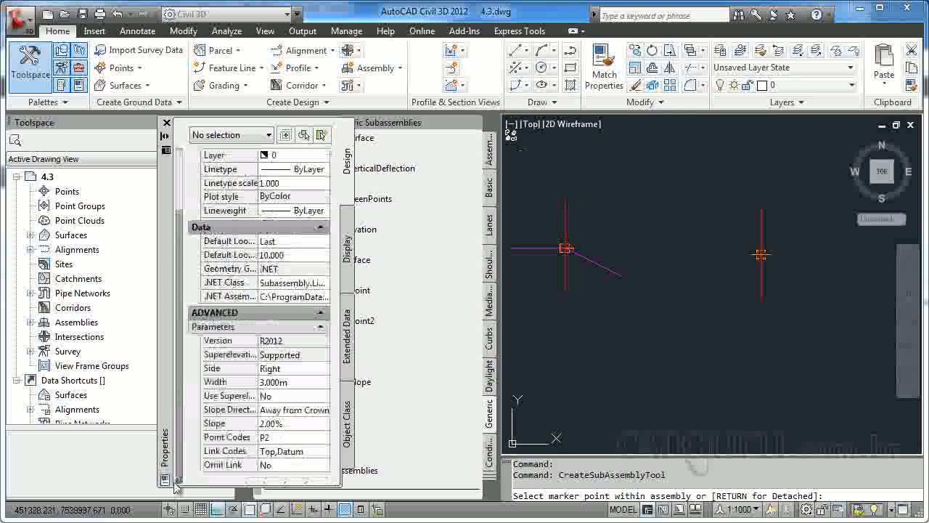
click(287, 423)
text(-50)
key(Tab)
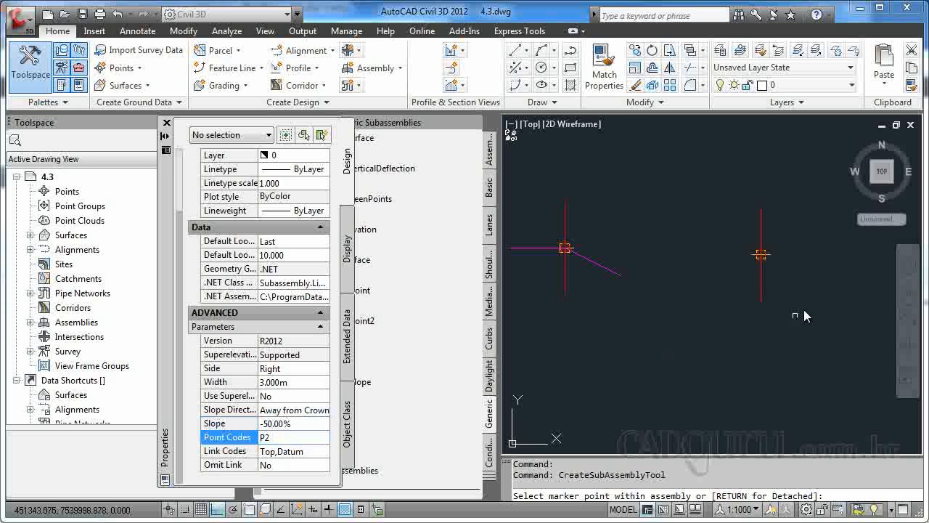
click(761, 282)
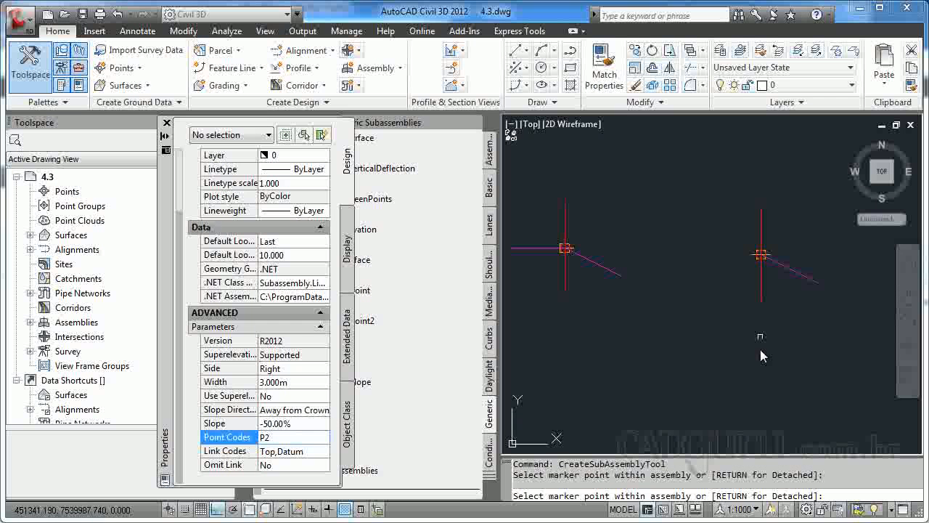
key(Escape)
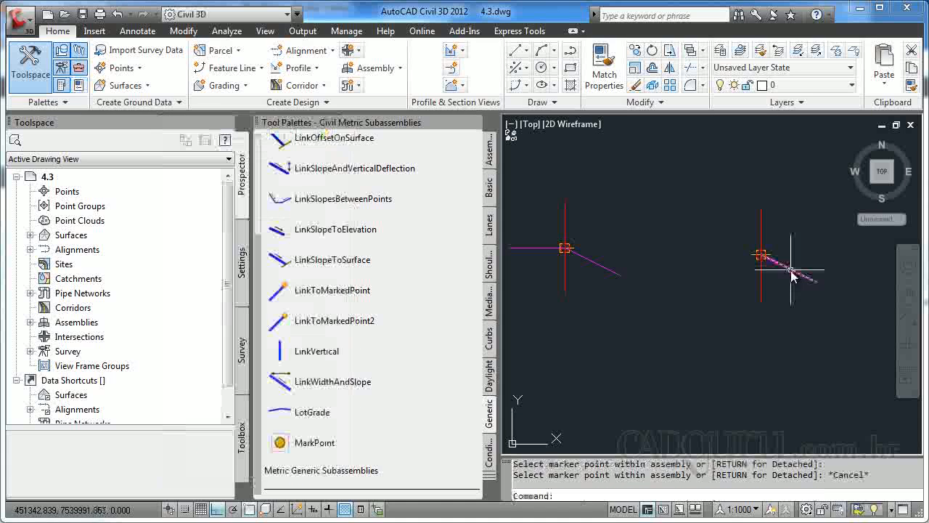
Mirror the sloped link to the opposite side of the MD assembly's baseline.
click(792, 275)
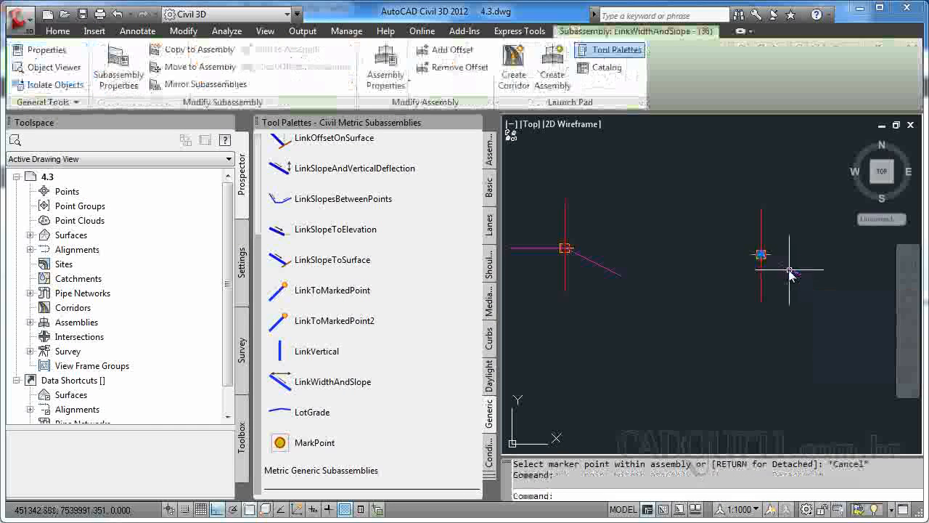
right_click(792, 273)
click(827, 455)
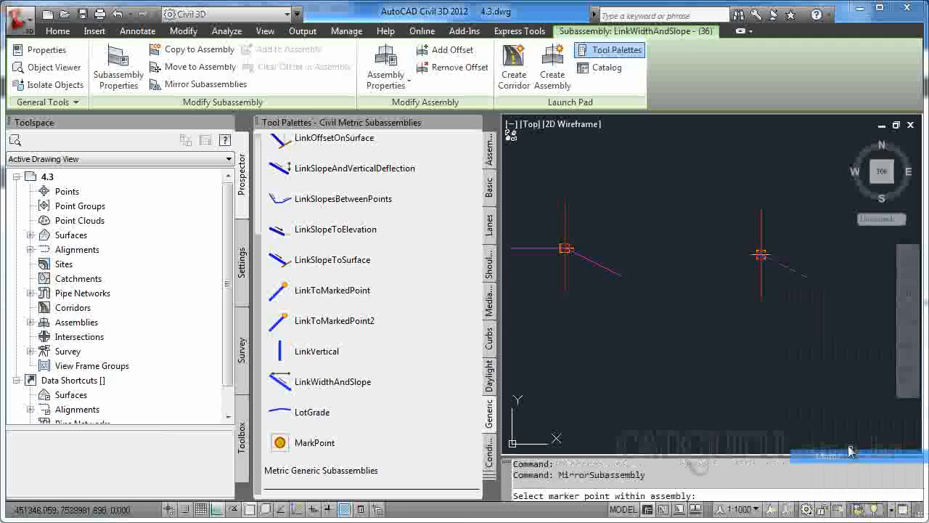
click(795, 275)
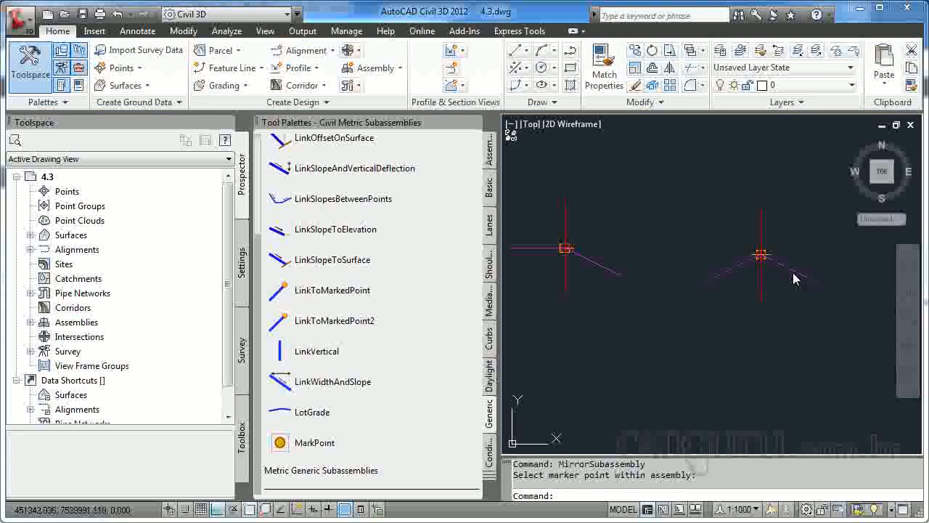
Set the slope of the original right-side link on the MD assembly to 0%.
text(pr)
key(Return)
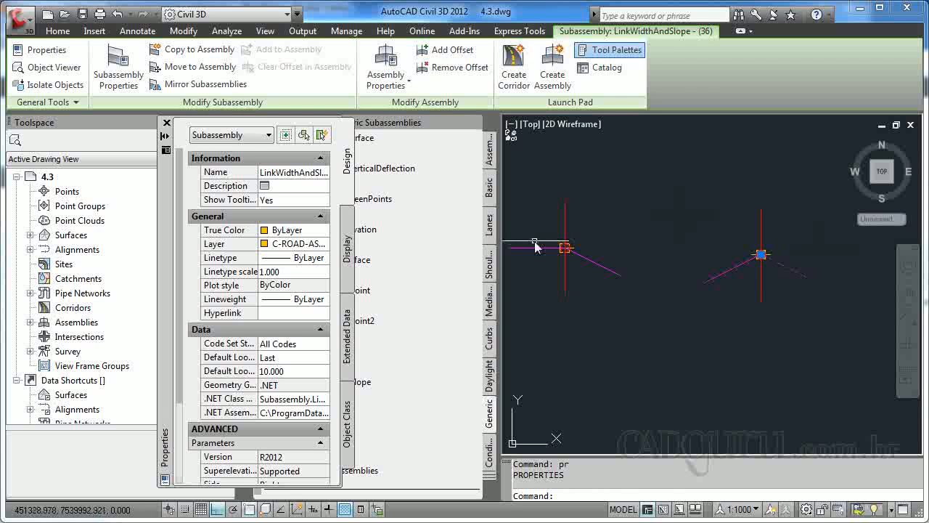
scroll(181, 334, down, 3)
click(283, 424)
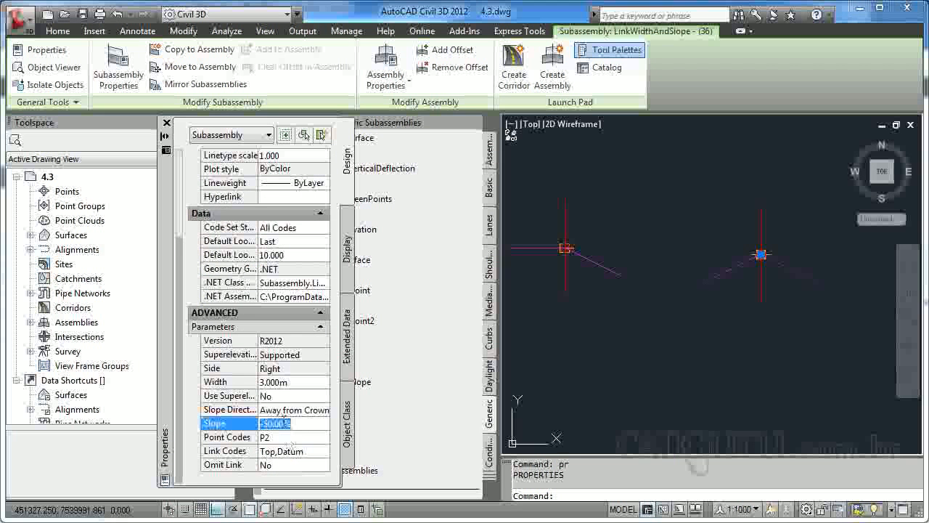
click(294, 382)
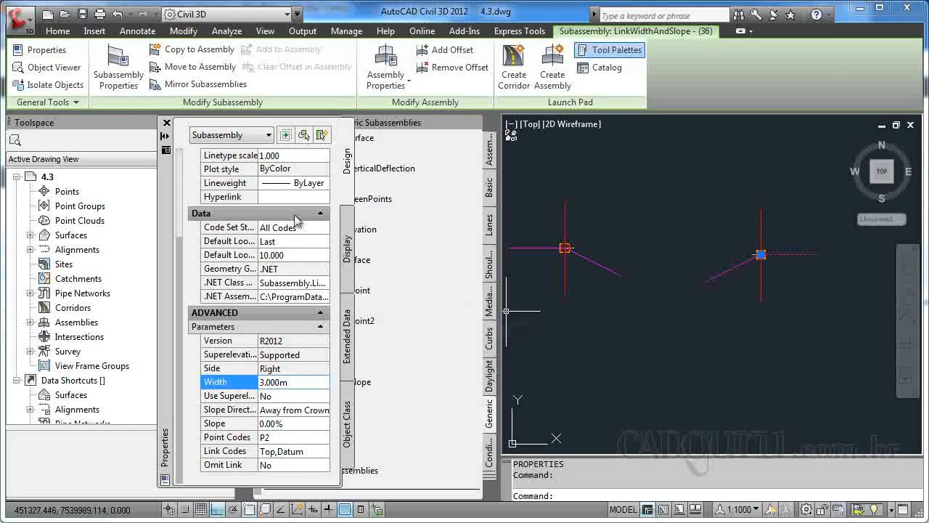
click(166, 123)
Close the subassembly tool palettes and deselect the link, keeping both assemblies in view.
scroll(705, 268, down, 3)
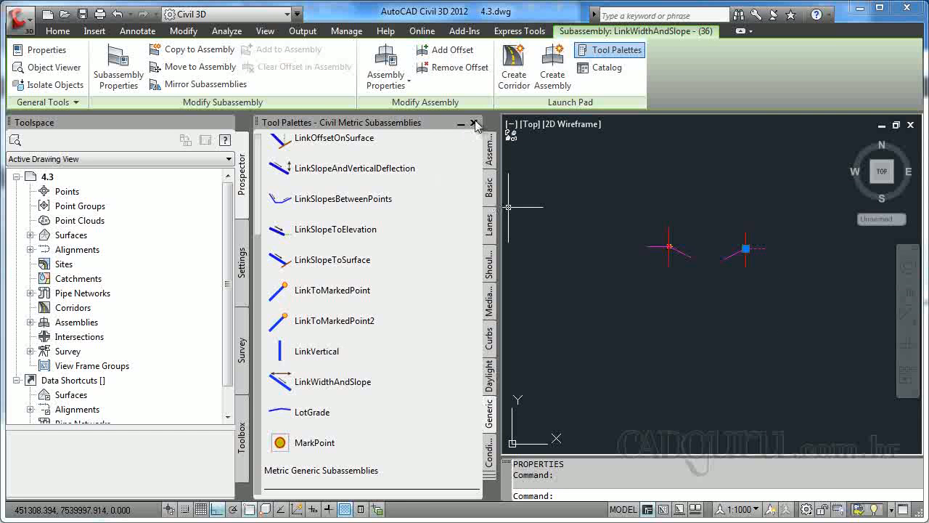
click(474, 123)
scroll(573, 270, up, 5)
key(Escape)
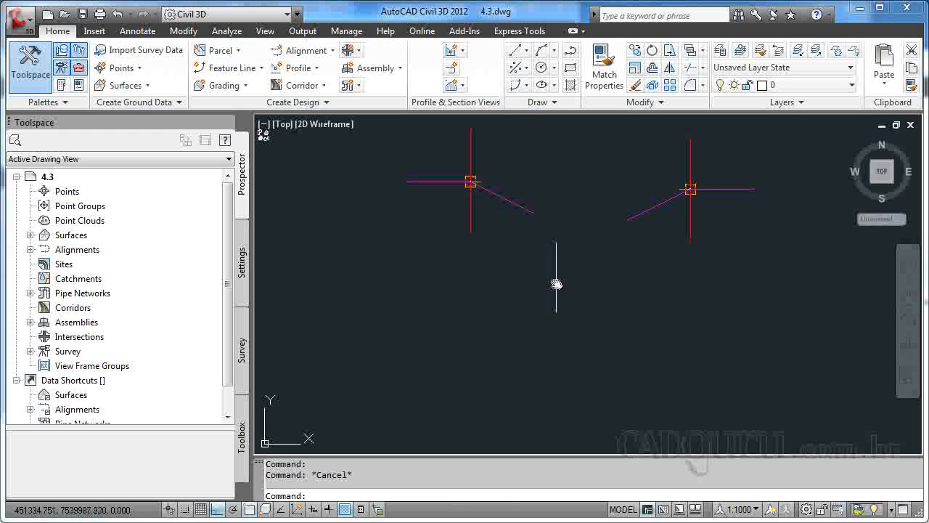
middle_drag(558, 277, 613, 368)
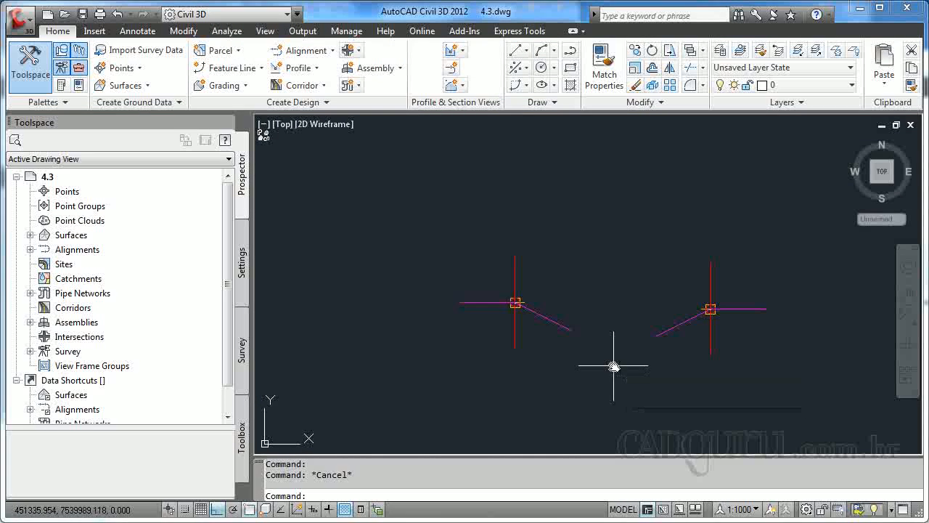
Review the construction groups and subassemblies in the ME assembly's properties.
click(515, 263)
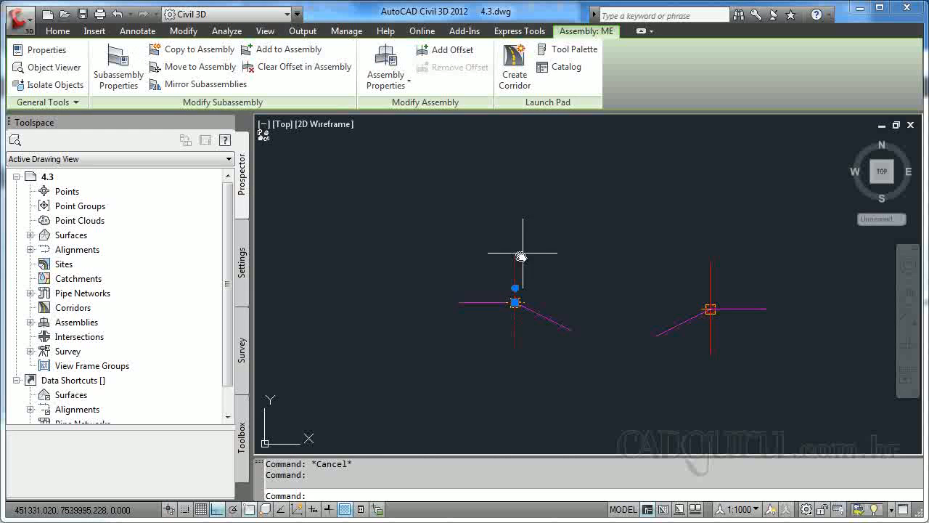
click(384, 64)
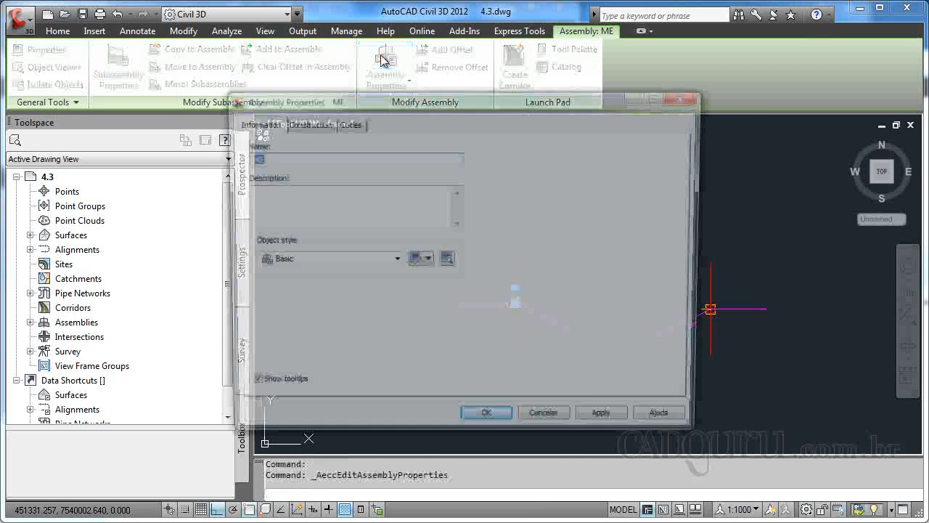
click(326, 124)
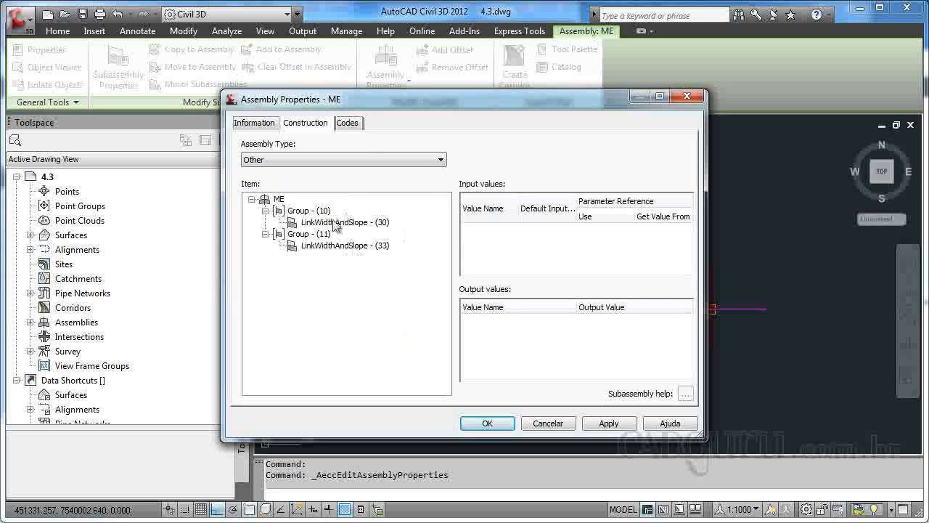
click(501, 423)
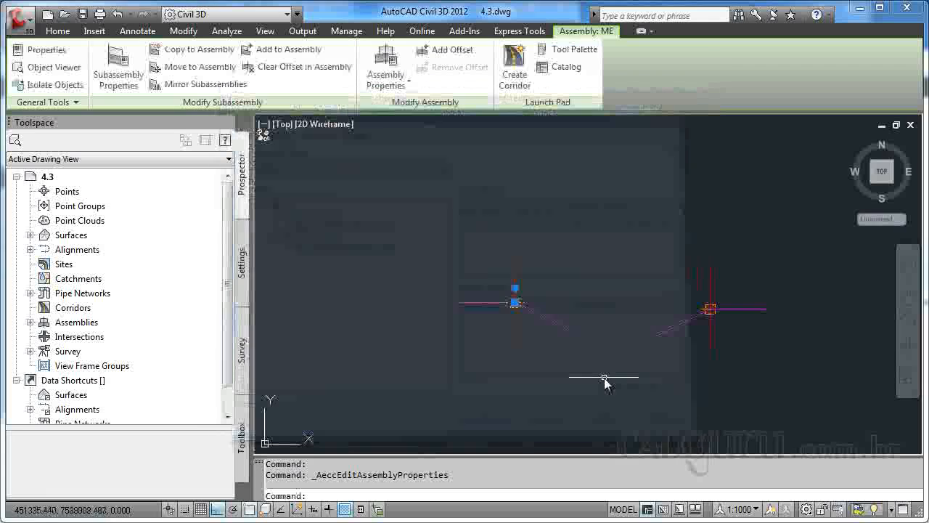
key(Escape)
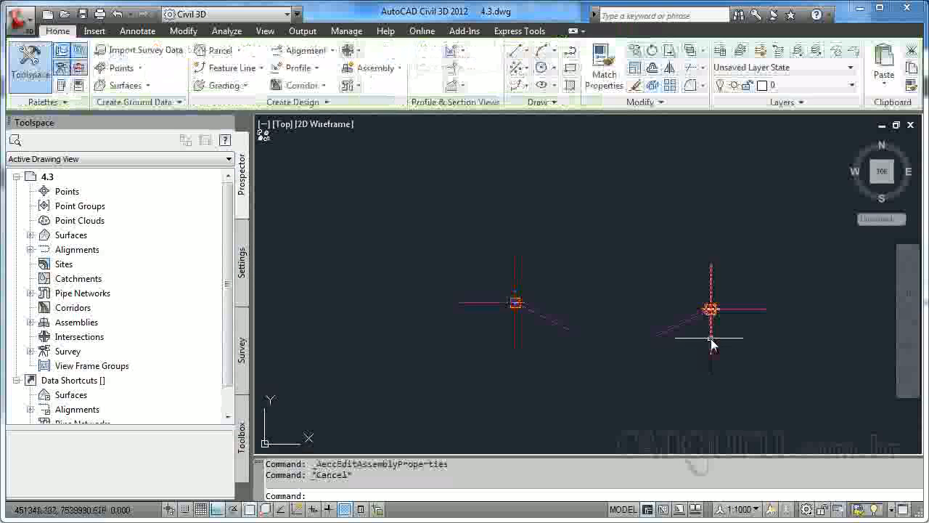
Review the construction group and subassemblies in the MD assembly's properties.
click(713, 341)
click(382, 65)
click(313, 123)
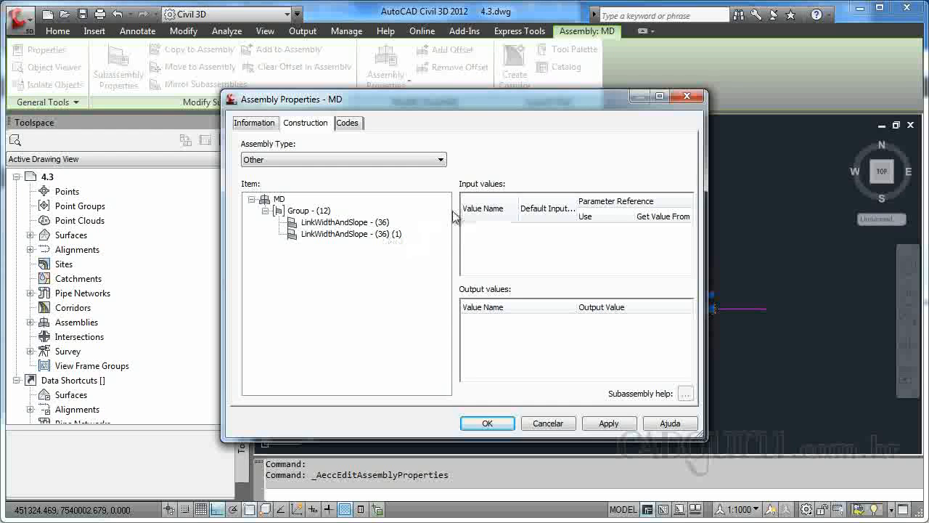
click(484, 424)
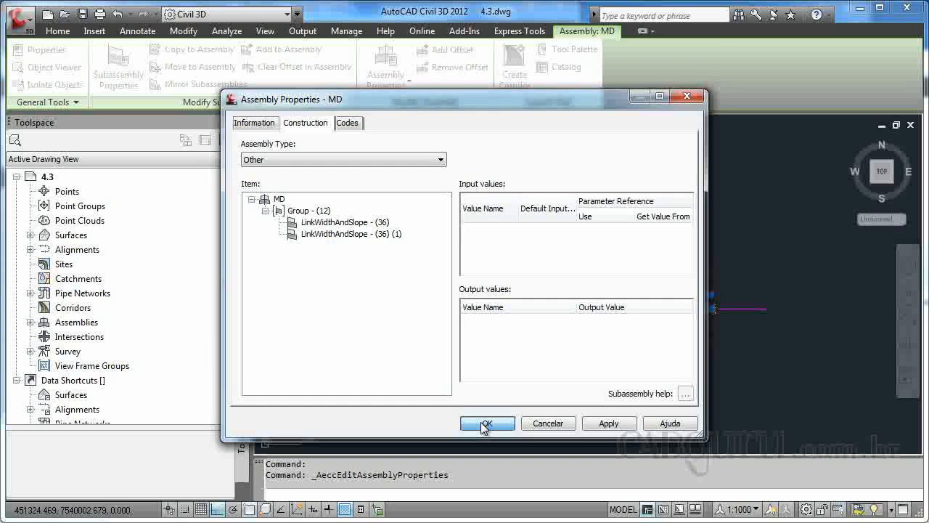
Start creating a corridor with the full Create Corridor command and choose TD as its baseline alignment.
scroll(673, 311, down, 2)
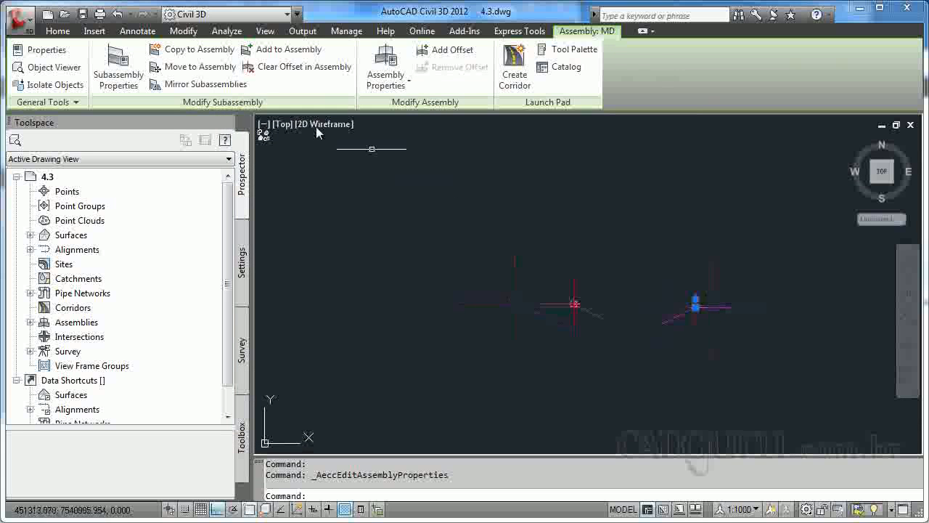
click(57, 30)
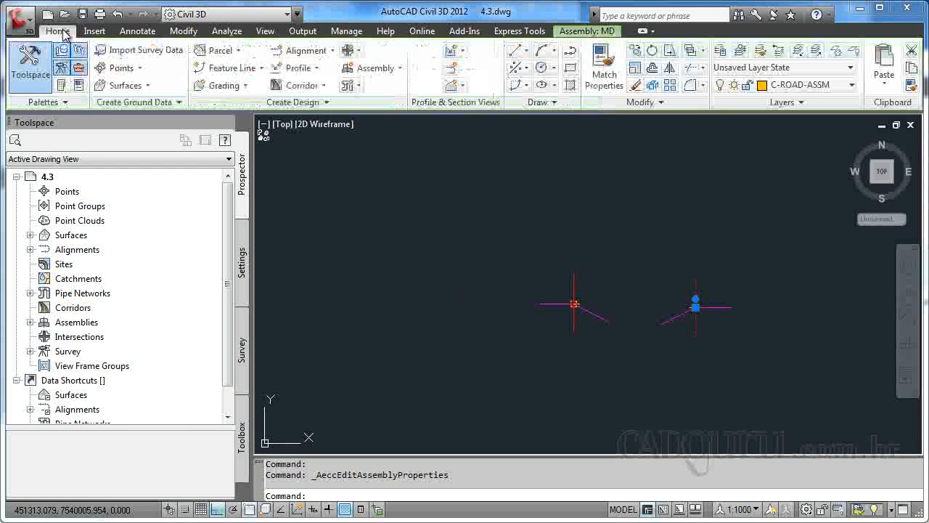
click(305, 85)
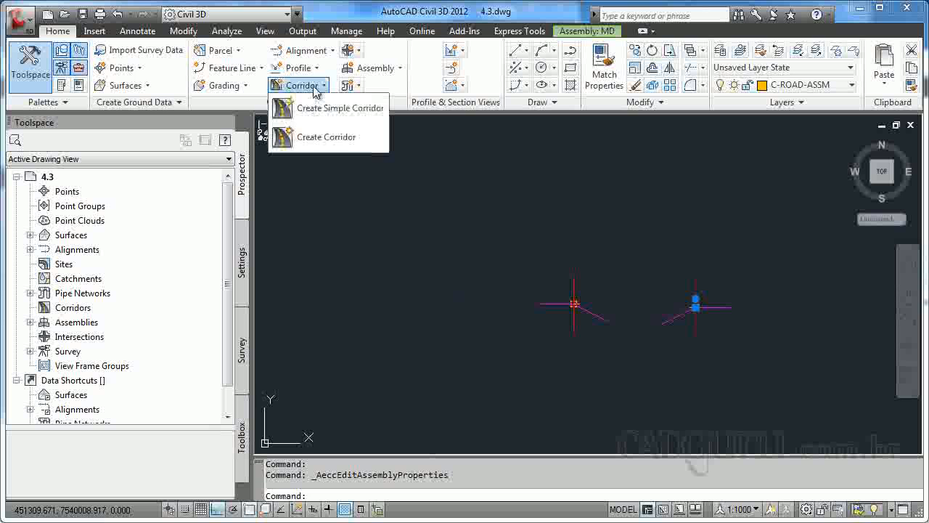
click(319, 137)
scroll(502, 292, down, 5)
scroll(543, 411, up, 8)
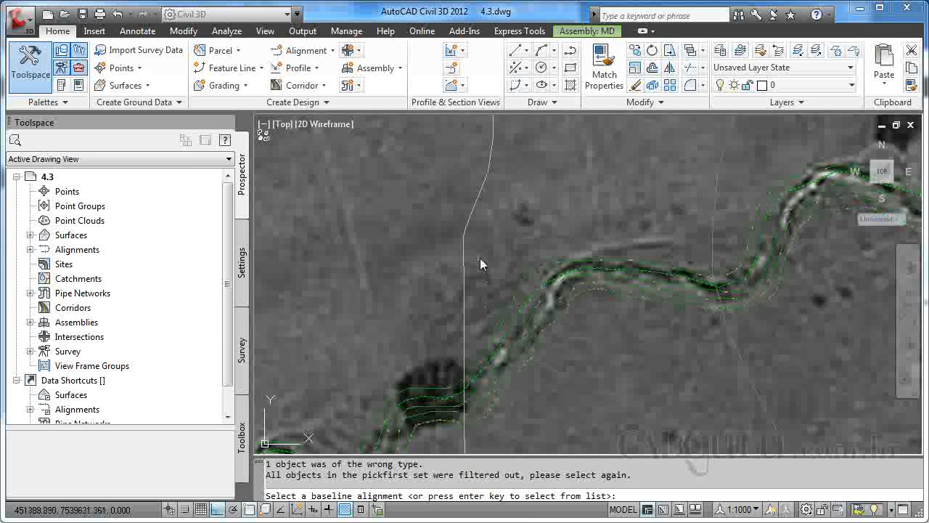
key(Return)
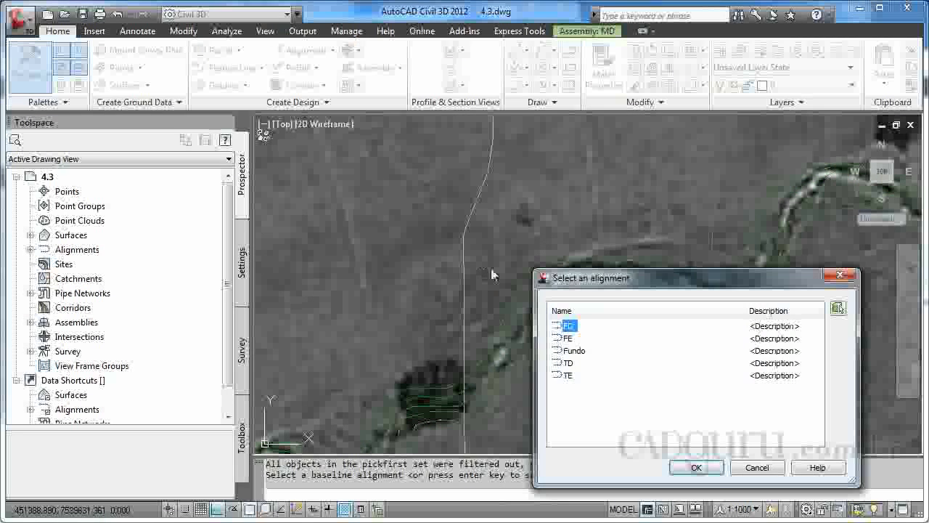
click(569, 363)
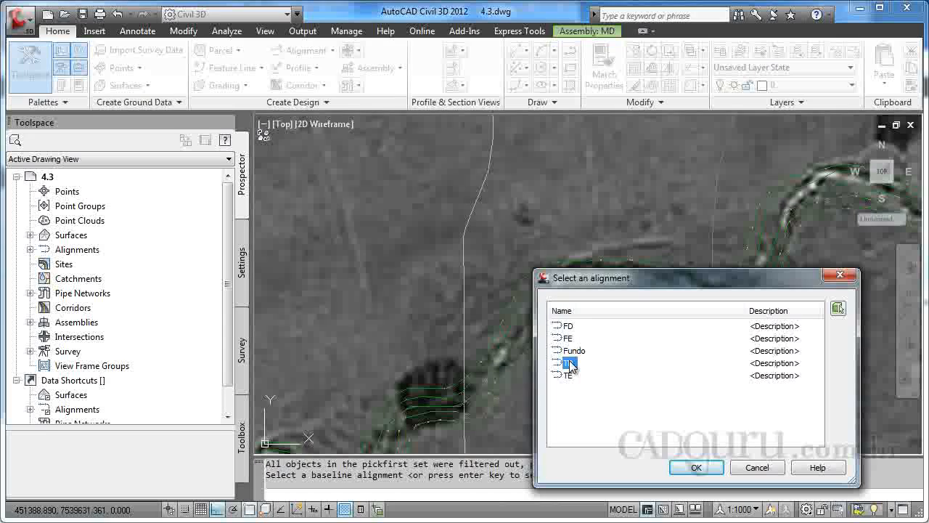
click(695, 467)
Choose the MSD profile of the TD alignment for the corridor.
key(Return)
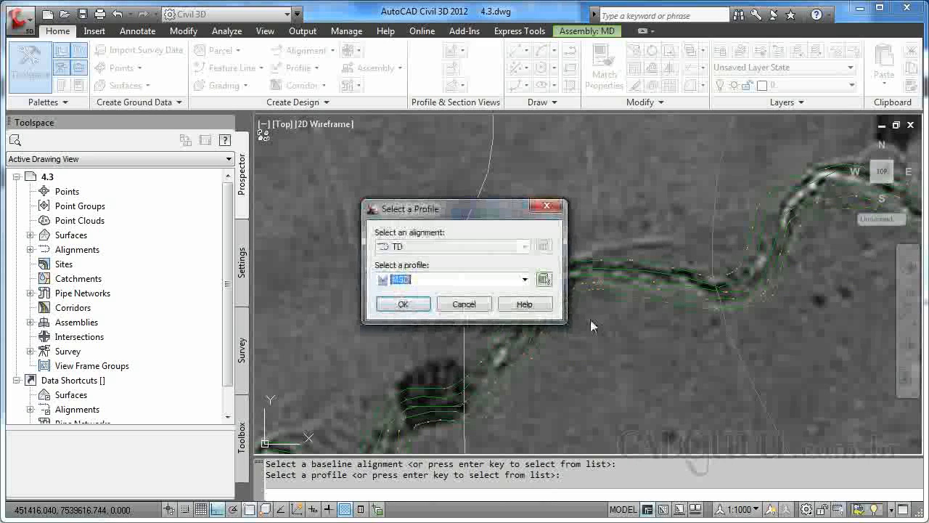
click(525, 278)
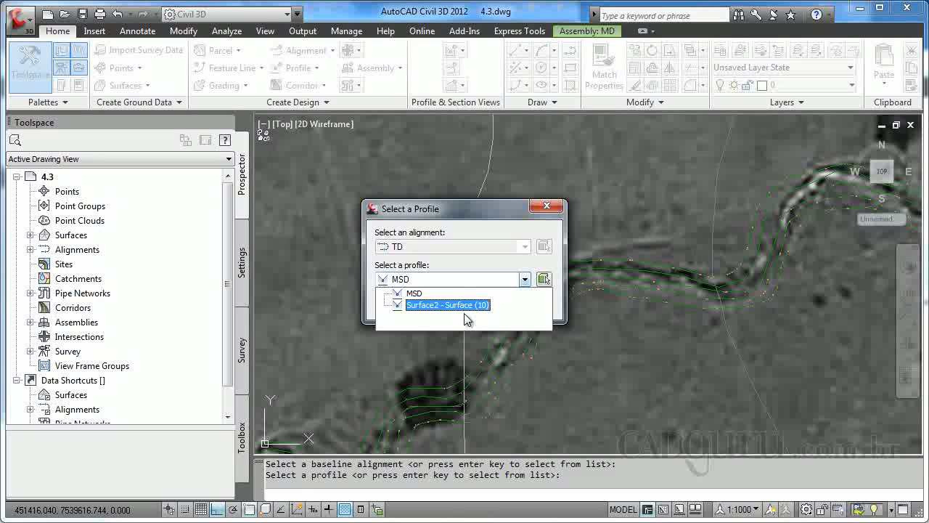
click(413, 294)
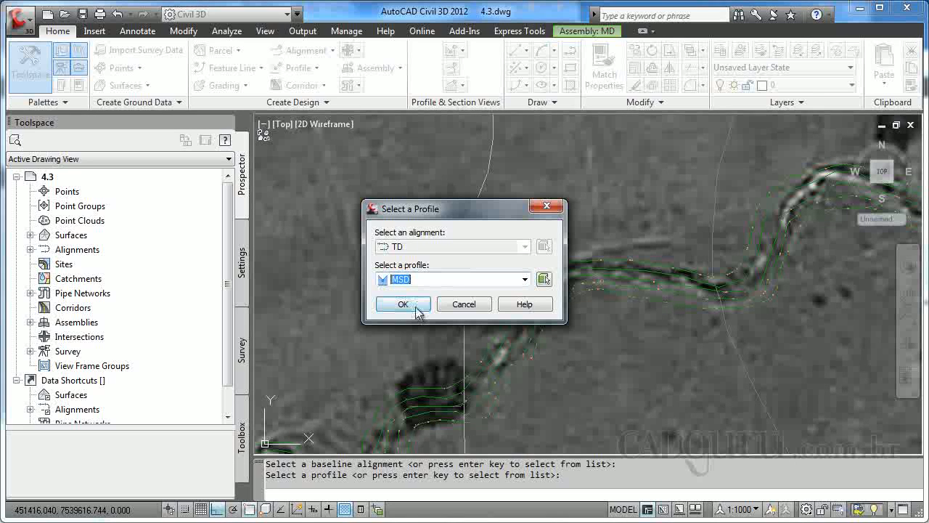
click(404, 304)
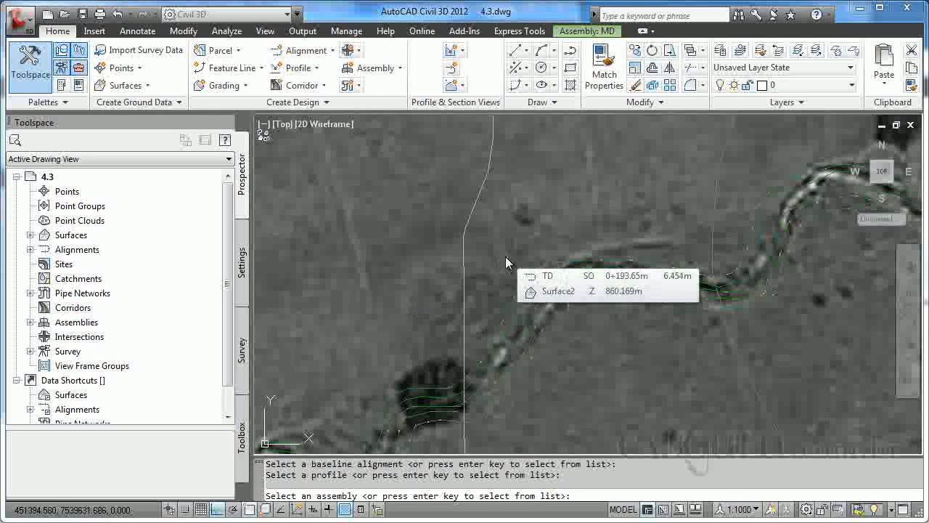
Assign the MD assembly to the new corridor's TD baseline.
key(Return)
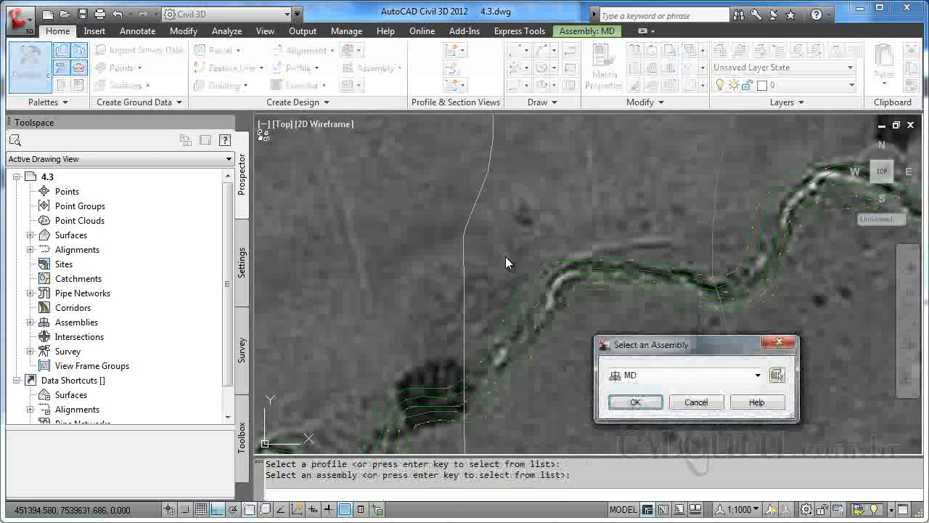
click(632, 376)
click(633, 386)
click(631, 403)
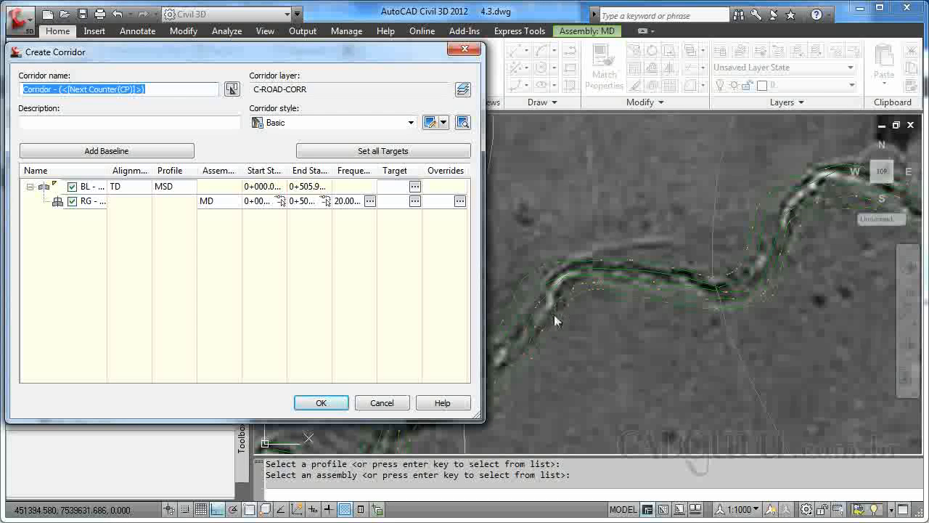
Add a second corridor baseline on the TE alignment and assign it the MSE profile.
click(107, 151)
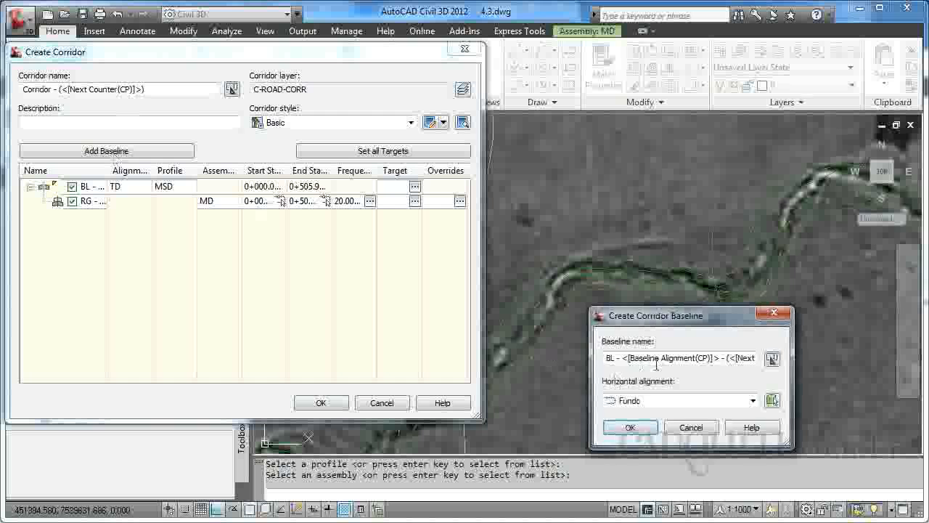
click(675, 400)
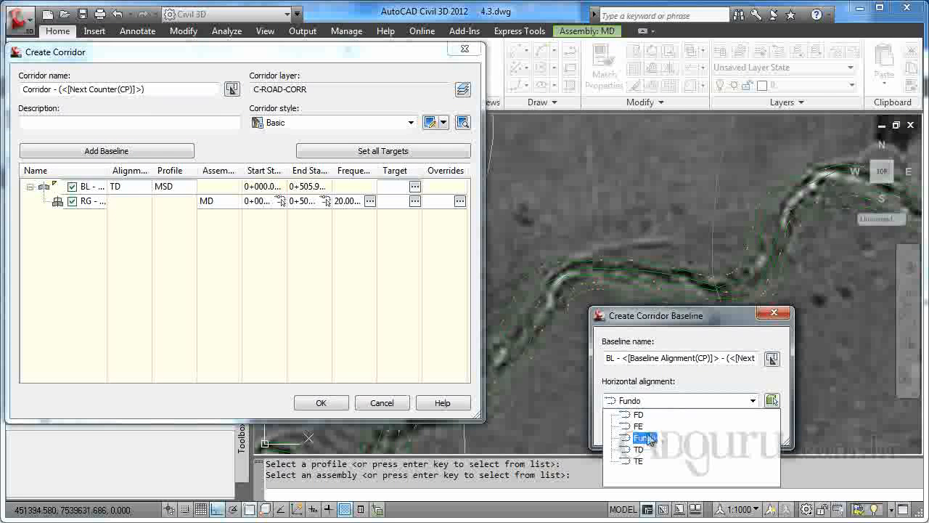
click(639, 461)
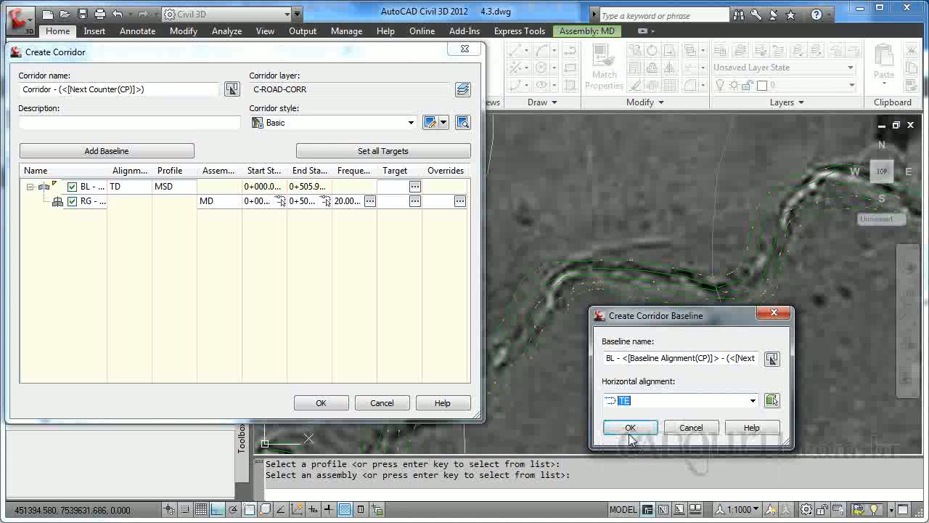
click(631, 438)
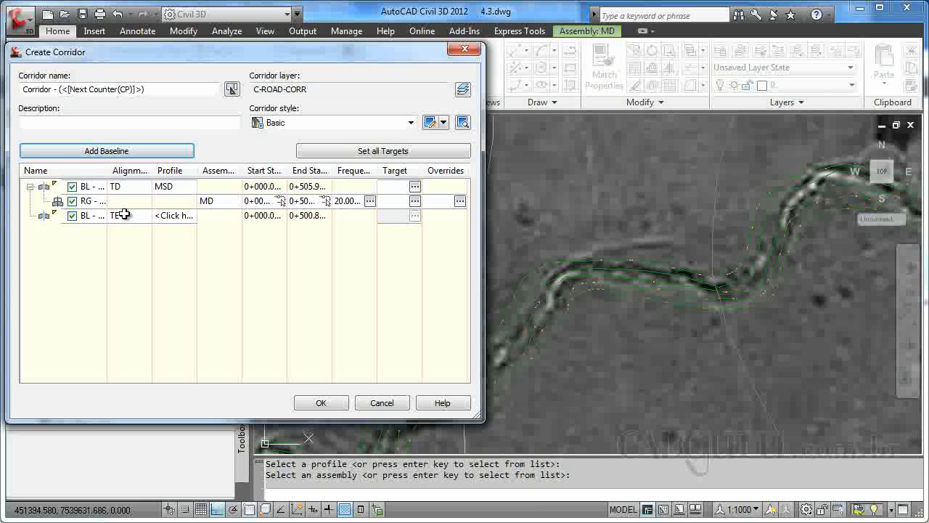
click(175, 216)
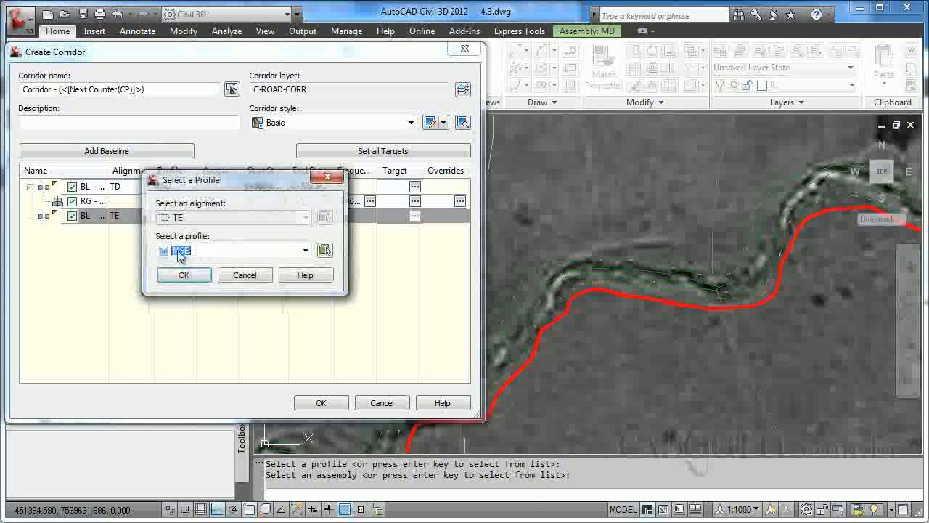
click(186, 274)
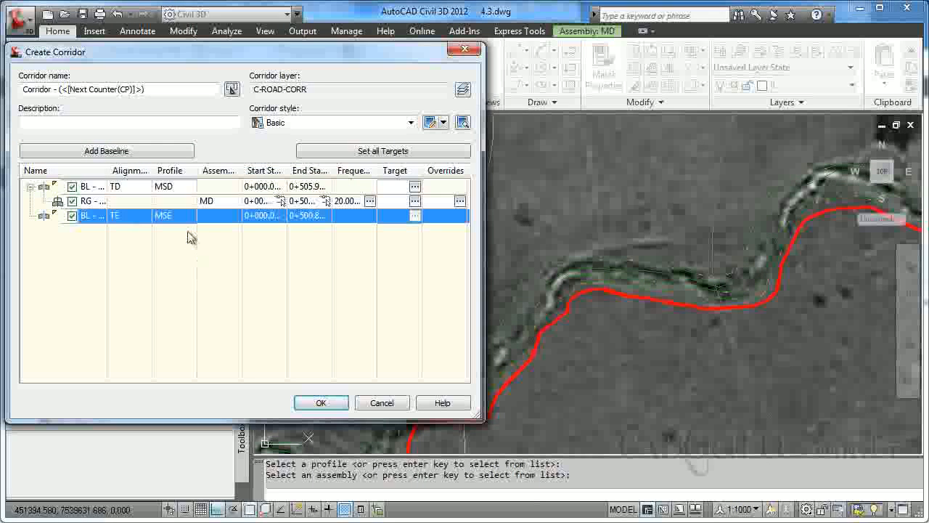
Add a region using the ME assembly to the TE baseline and expand that baseline's entry.
right_click(151, 215)
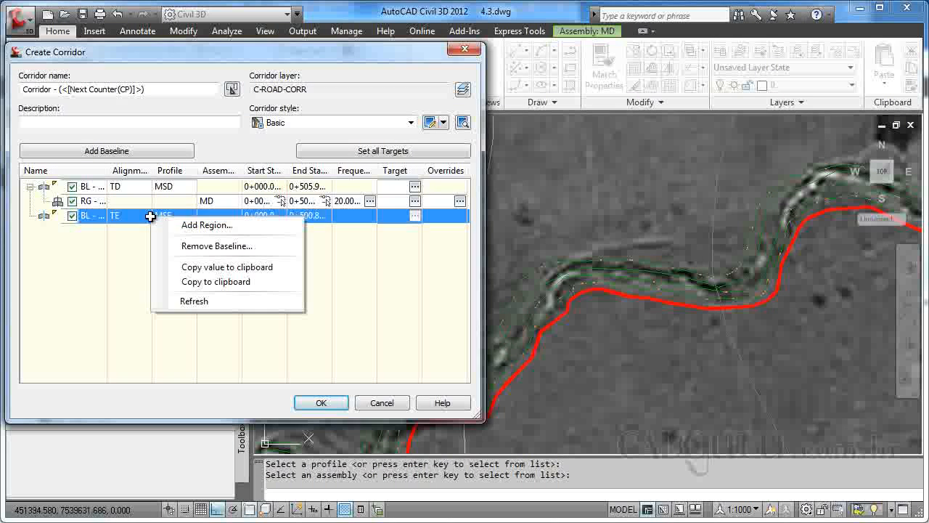
click(168, 224)
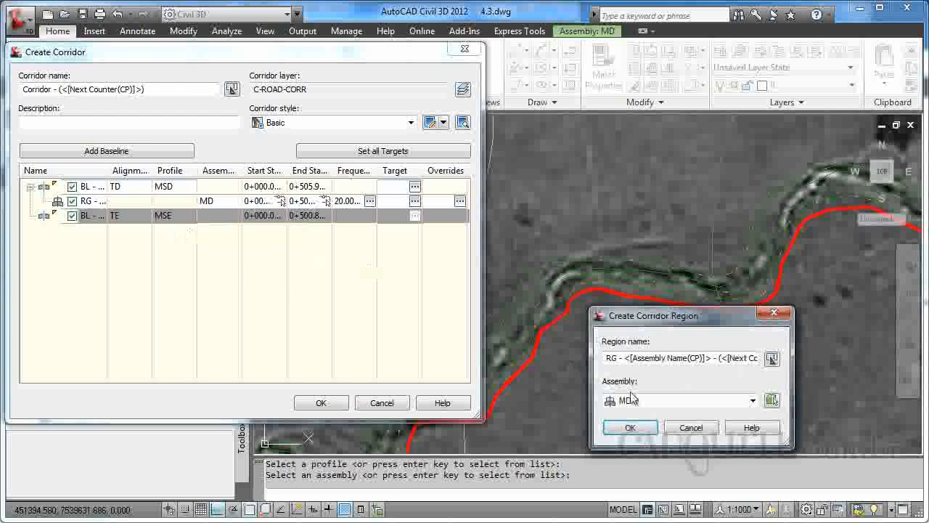
click(734, 400)
click(638, 415)
click(630, 428)
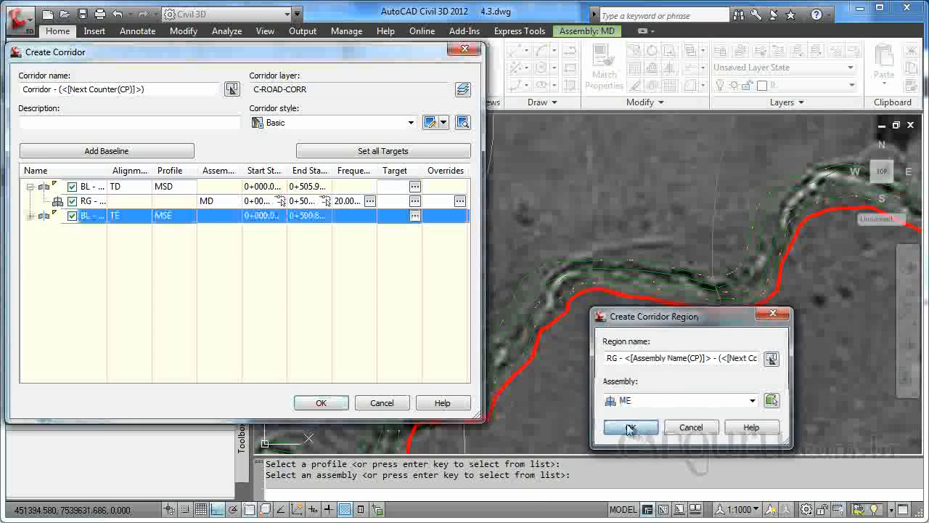
click(31, 216)
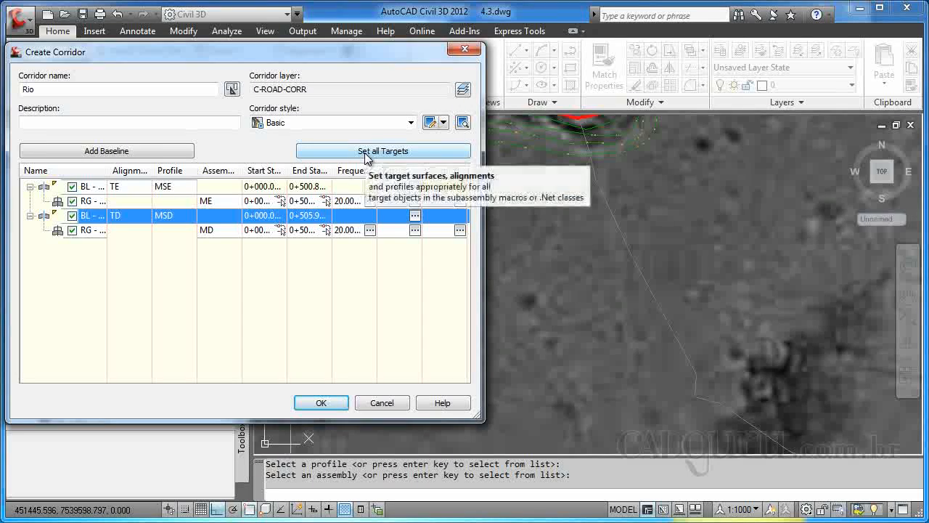
Open the target mapping for the entire Rio corridor and pick Surface2 for all surface targets.
click(367, 158)
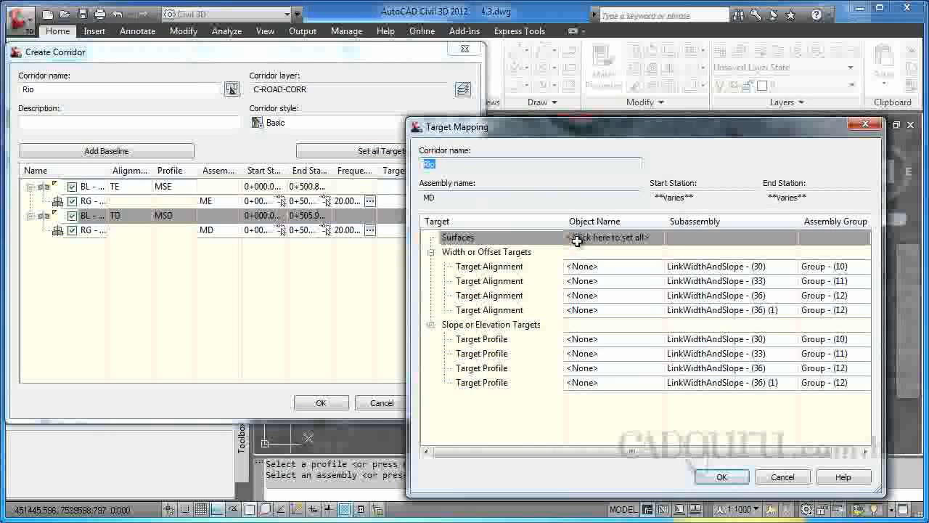
click(577, 238)
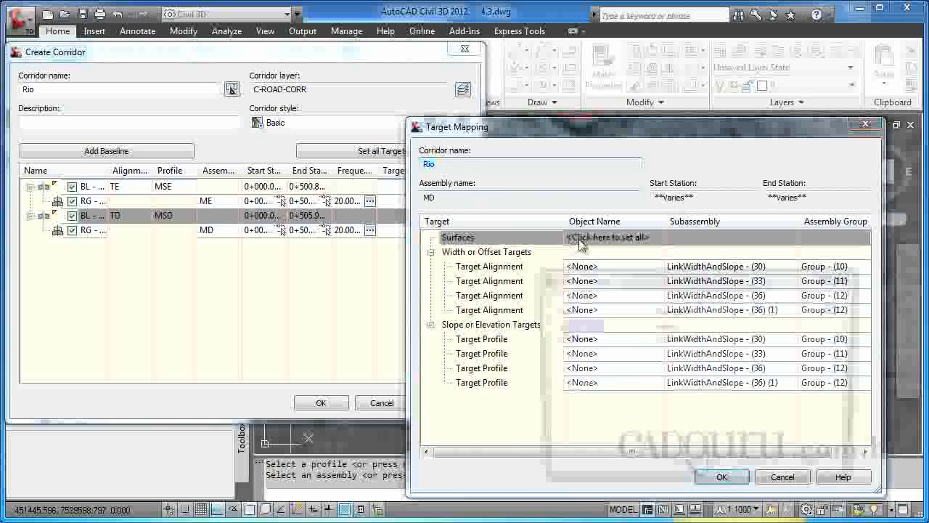
click(579, 339)
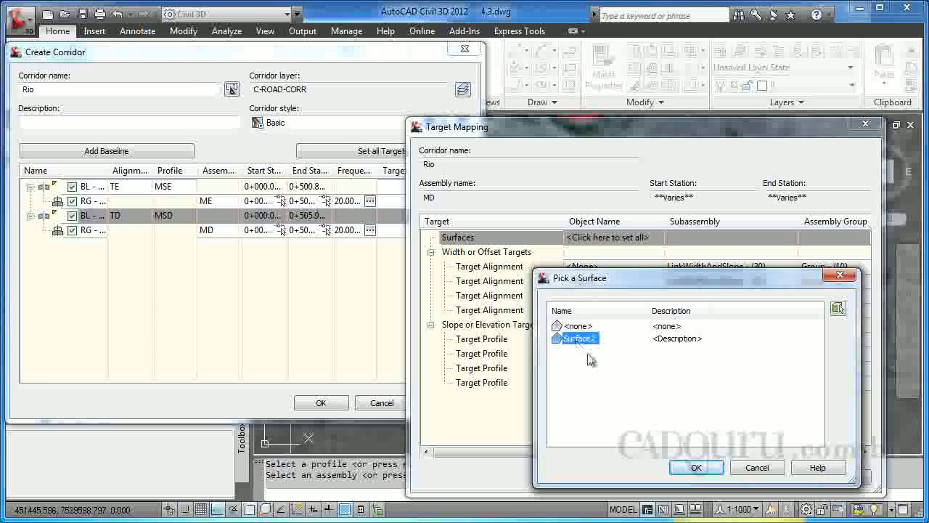
click(695, 467)
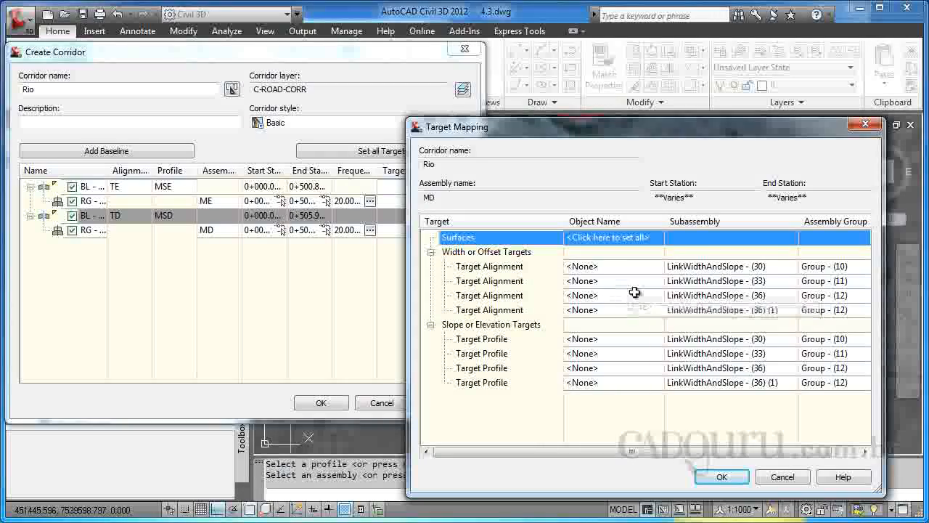
Set the FE alignment as the width or offset target of LinkWidthAndSlope - (30) in Group - (10).
mouse_move(645, 141)
mouse_down()
mouse_move(415, 87)
mouse_move(298, 78)
mouse_up()
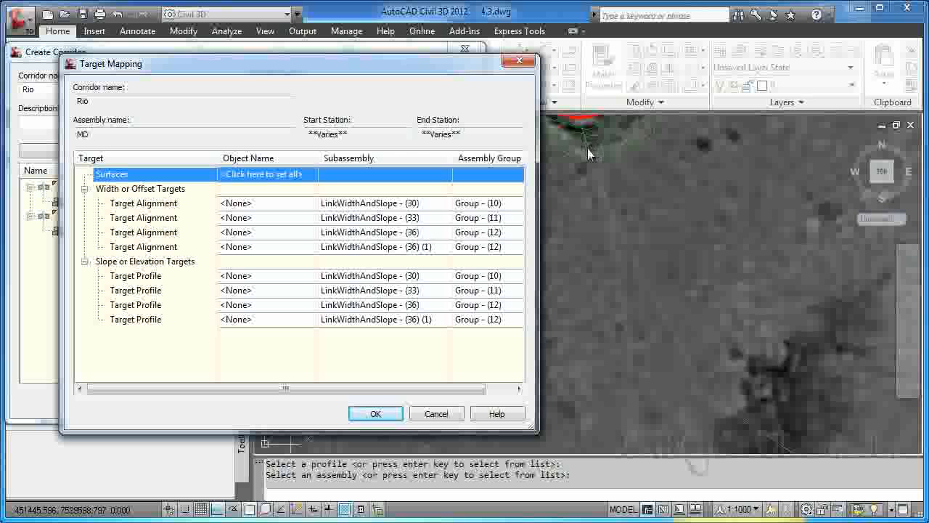
drag(361, 64, 506, 75)
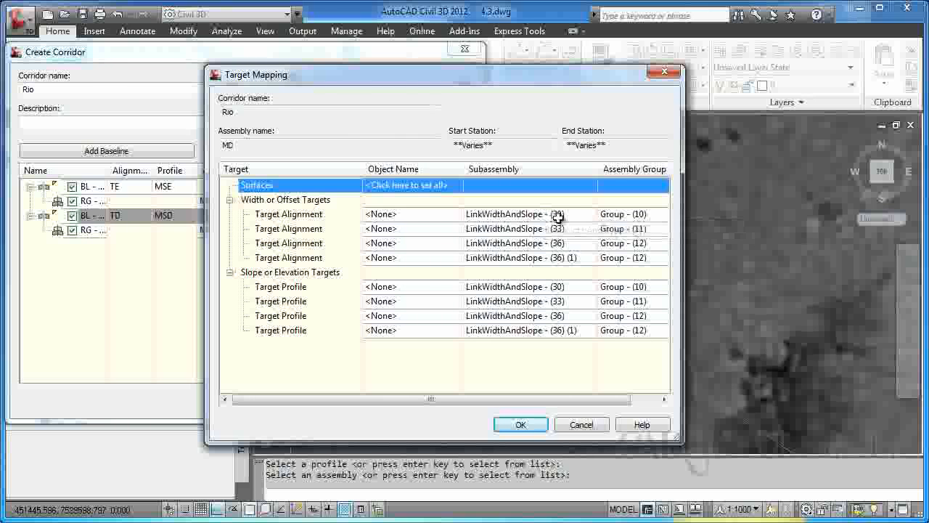
click(415, 215)
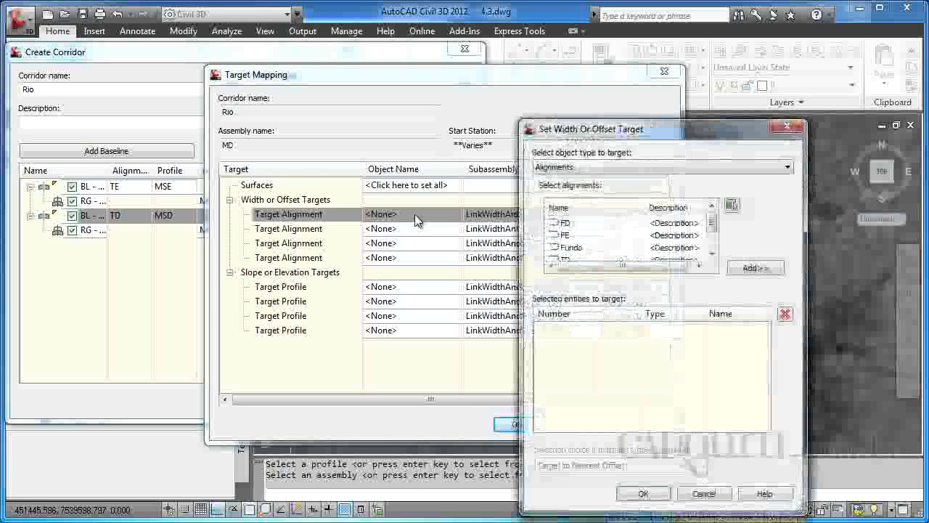
click(565, 235)
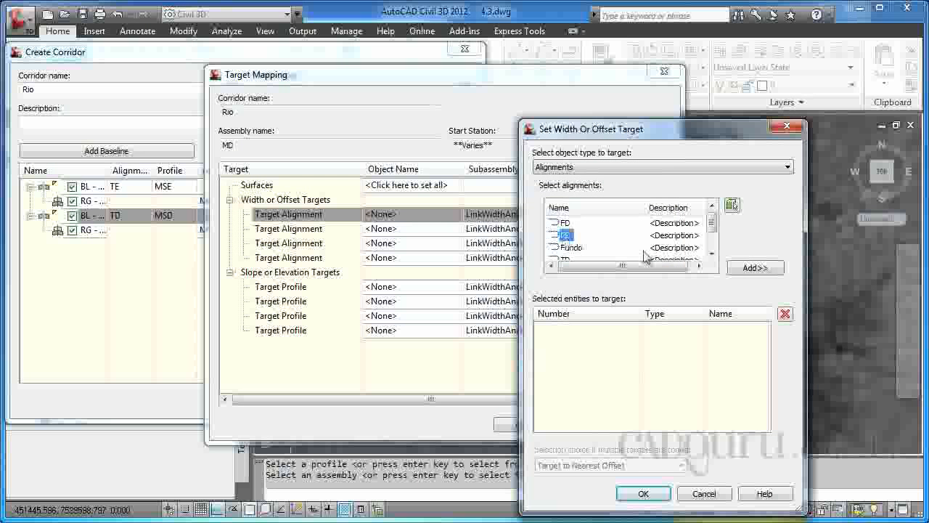
click(753, 268)
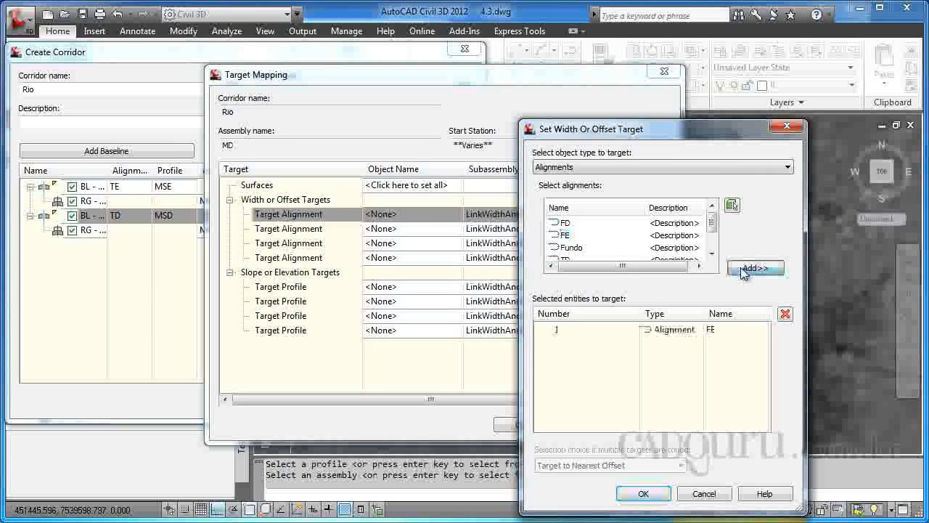
click(644, 493)
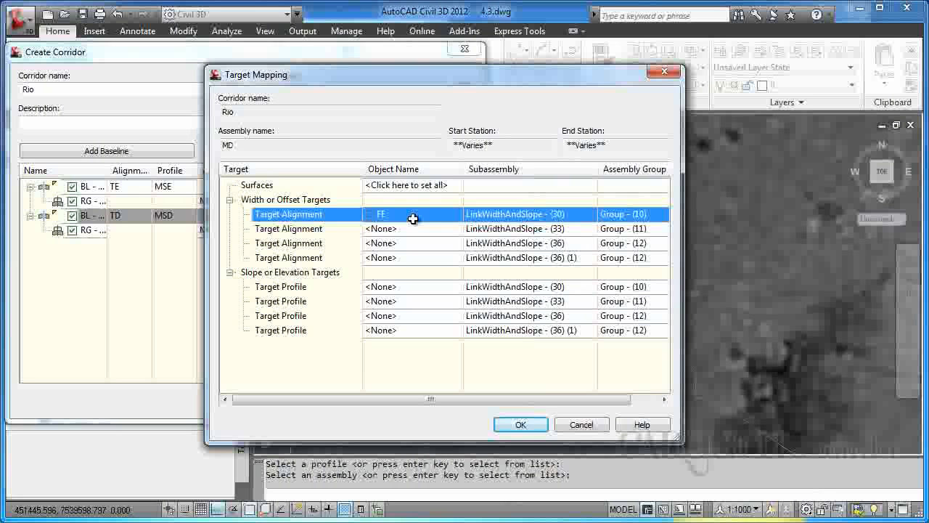
Set the FD alignment as the width or offset target of LinkWidthAndSlope - (36) (1) in Group - (12).
click(399, 259)
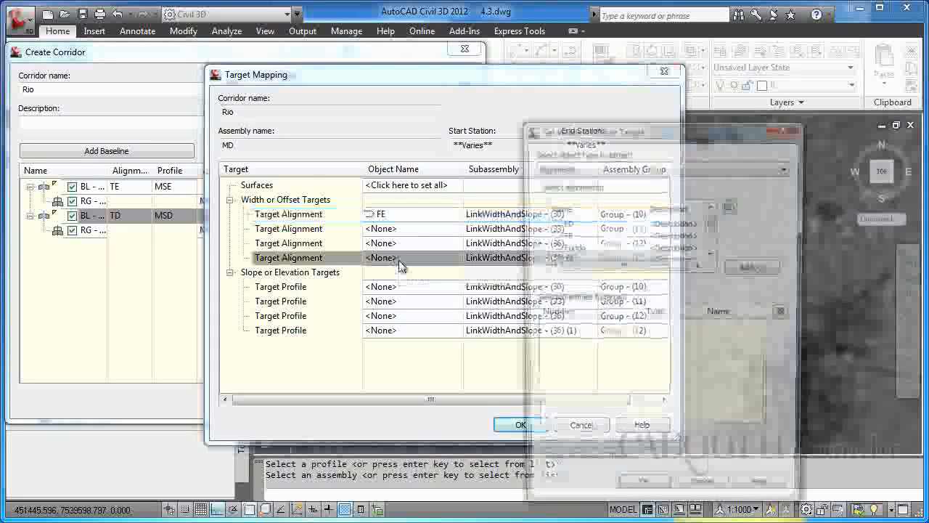
click(565, 224)
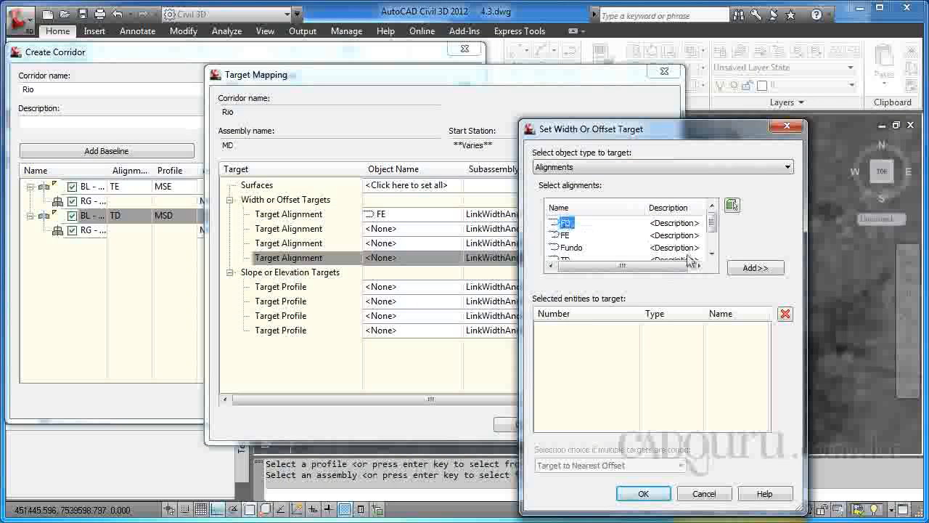
click(753, 268)
click(644, 493)
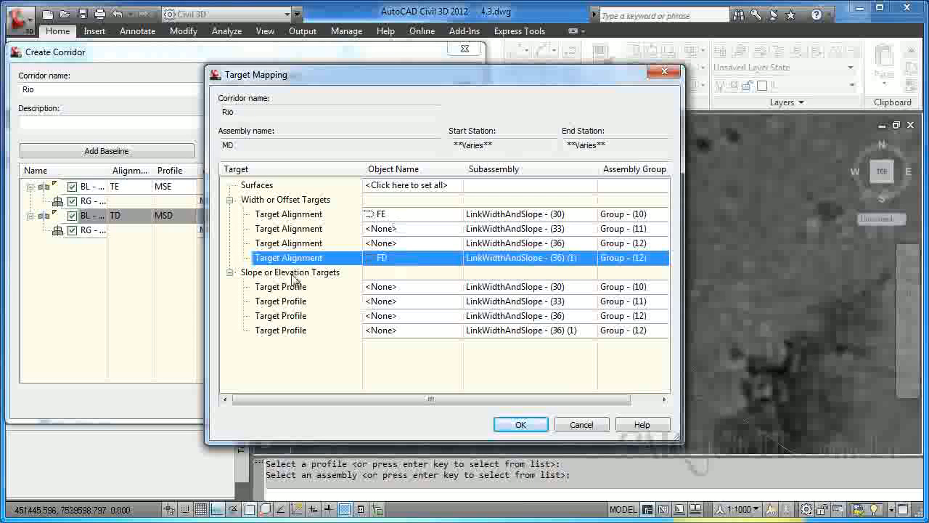
Set the FE alignment's Surface2 - Surface (9) profile as the slope or elevation target of LinkWidthAndSlope - (30).
click(386, 287)
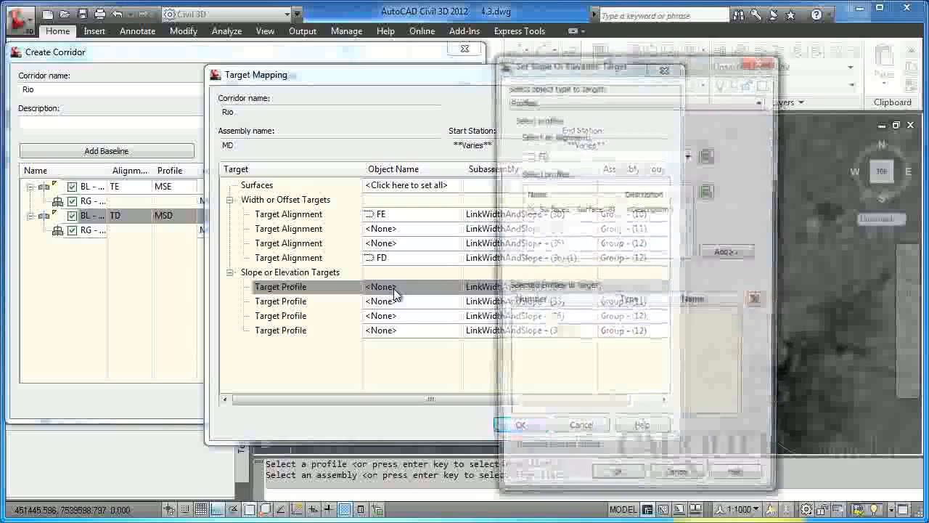
click(564, 156)
click(562, 183)
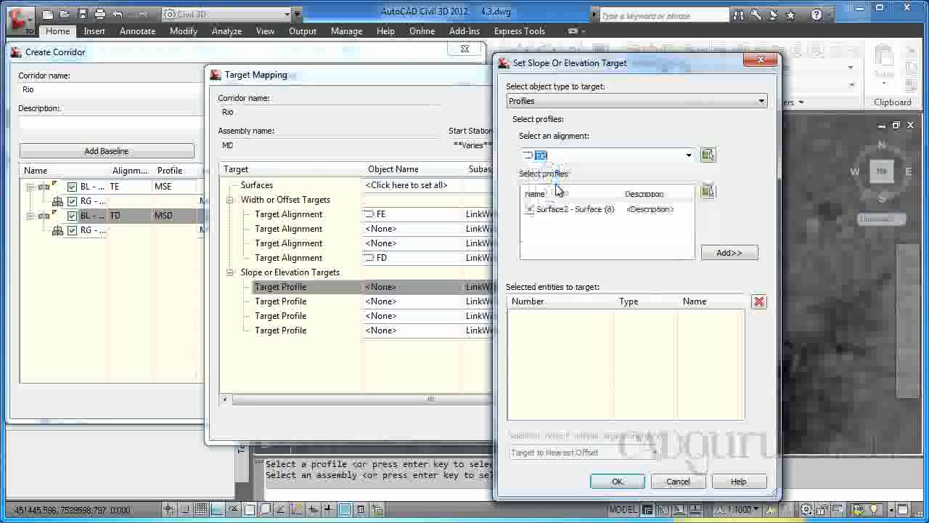
click(574, 210)
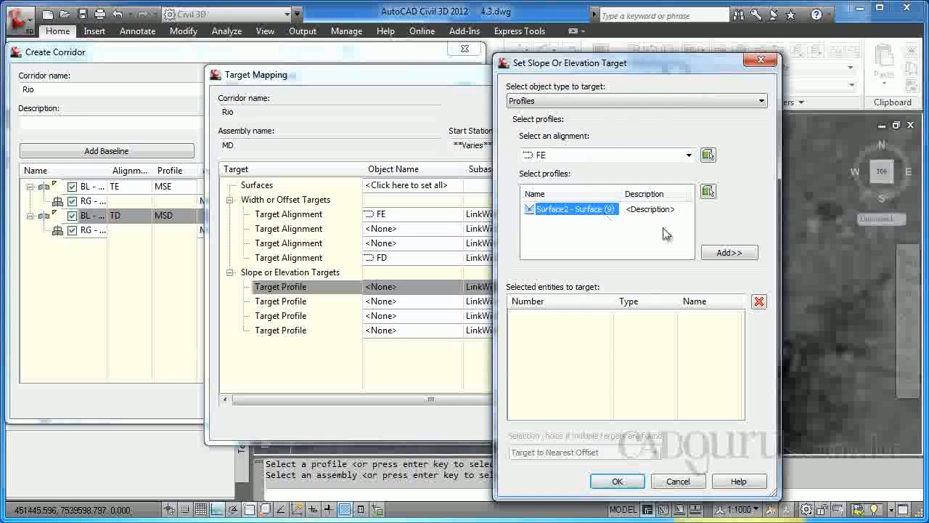
click(728, 252)
click(617, 481)
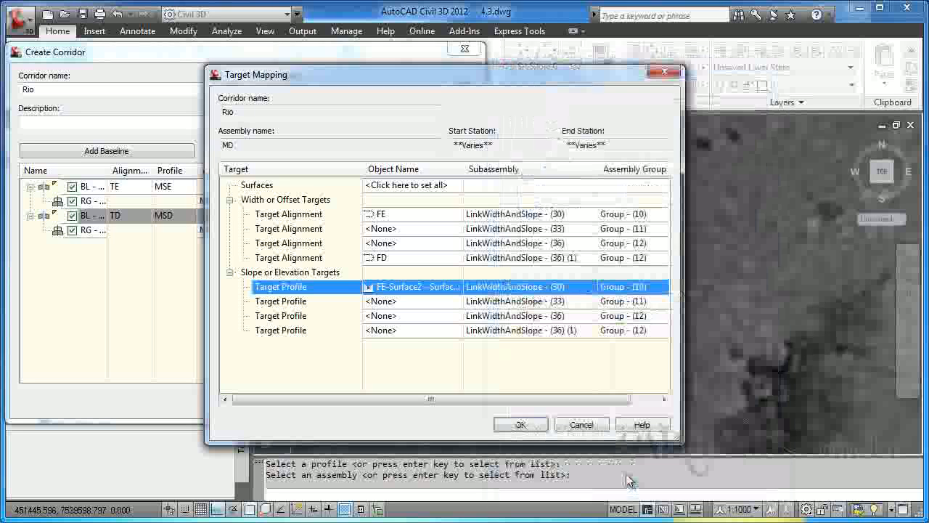
Set FD's Surface2 - Surface (8) profile as the elevation target of LinkWidthAndSlope - (36) (1) and accept the target mapping.
click(390, 330)
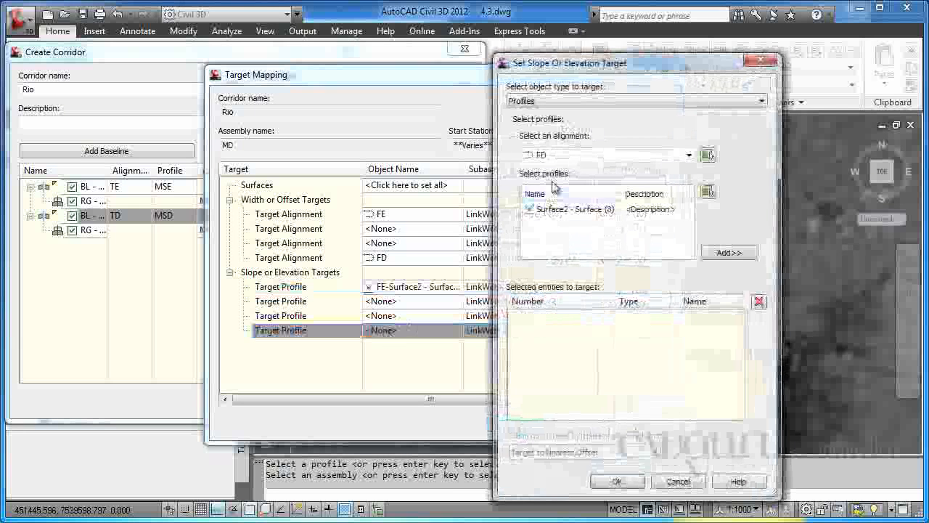
click(563, 209)
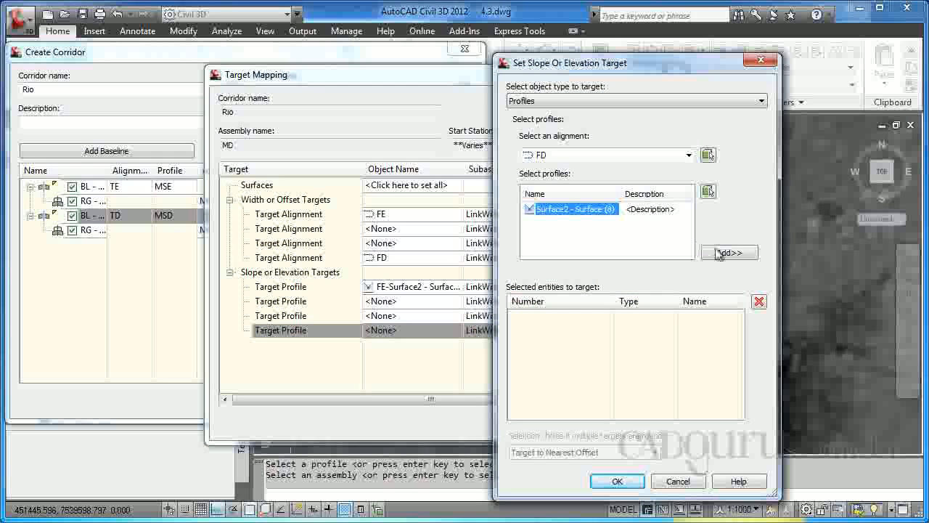
click(744, 253)
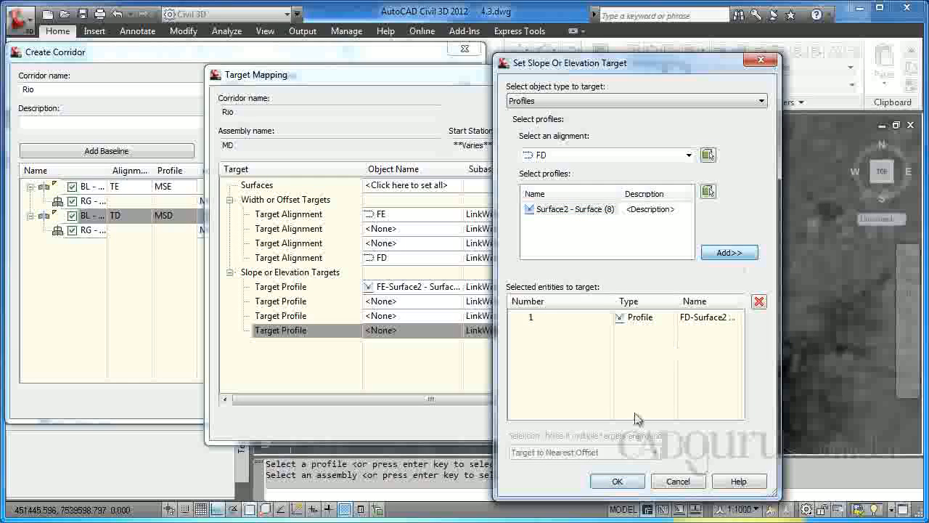
click(616, 481)
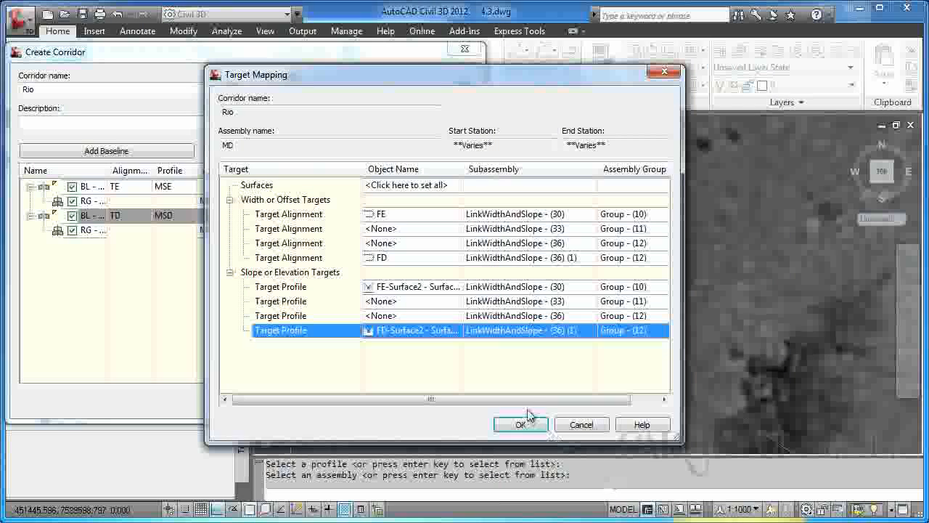
click(521, 424)
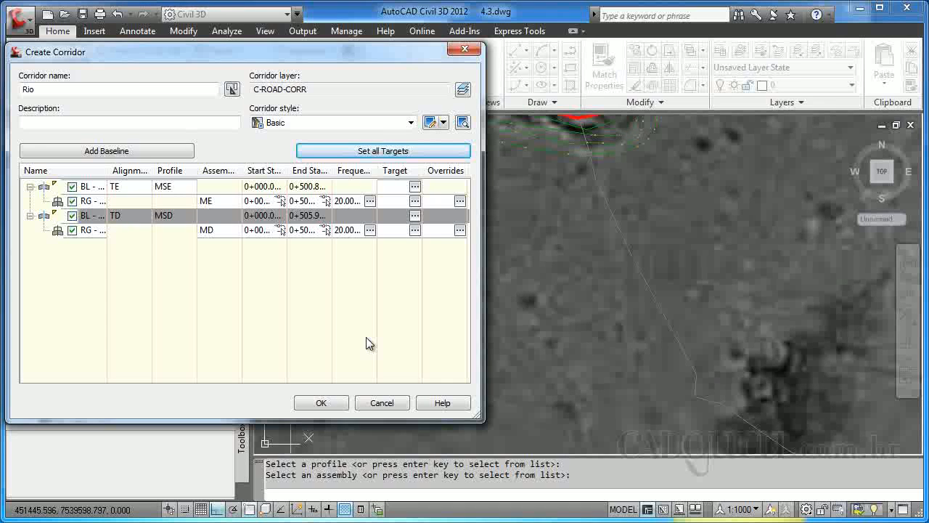
Create the Rio corridor with the configured baselines and targets, and close the event viewer.
click(331, 404)
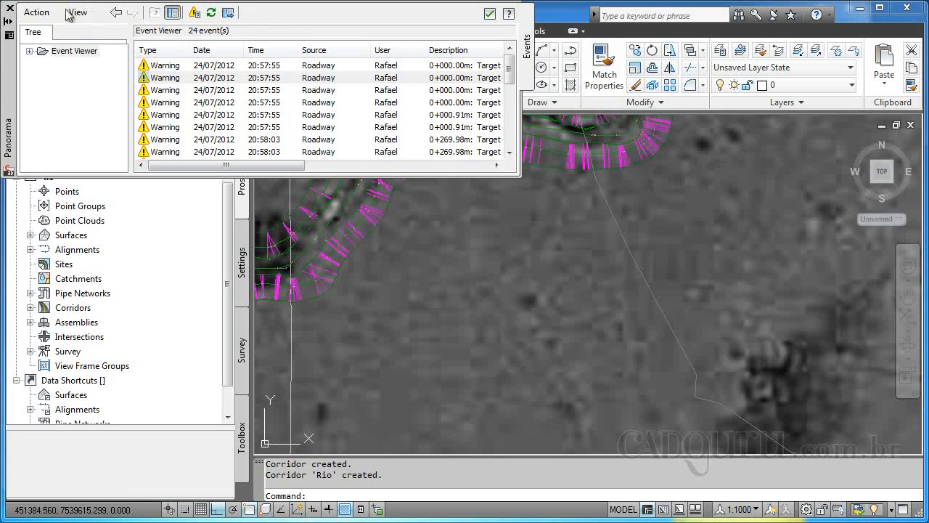
click(10, 9)
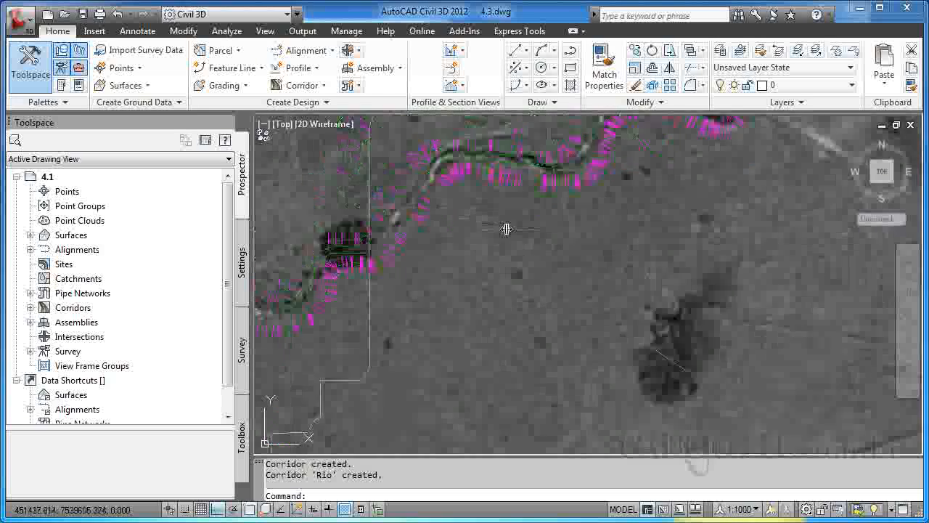
scroll(502, 227, down, 5)
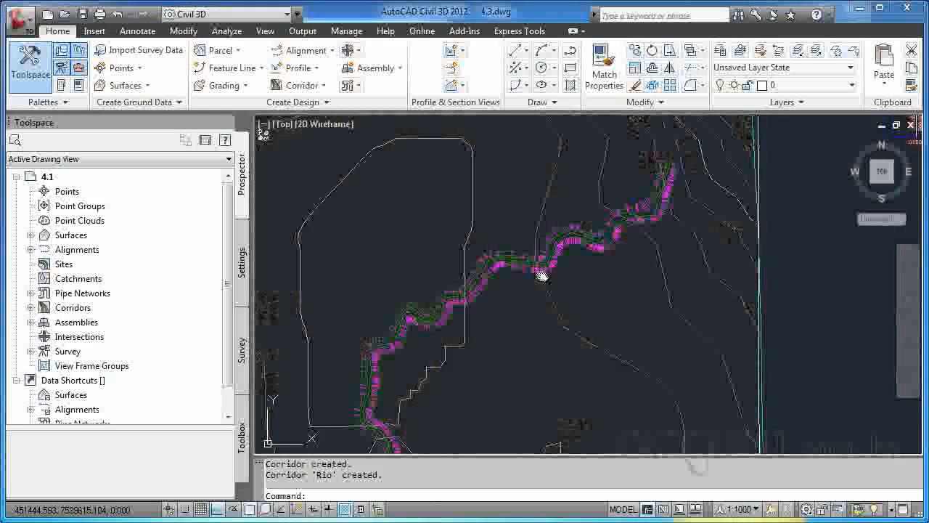
Shade the drawing with the SHADE command and switch the model to the SW Isometric view.
middle_drag(543, 277, 556, 255)
click(265, 30)
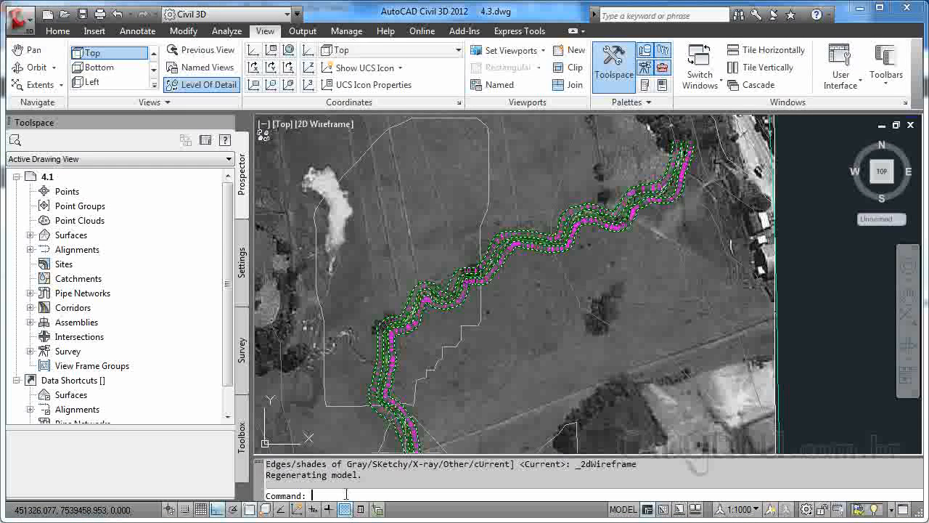
text(shade)
key(Return)
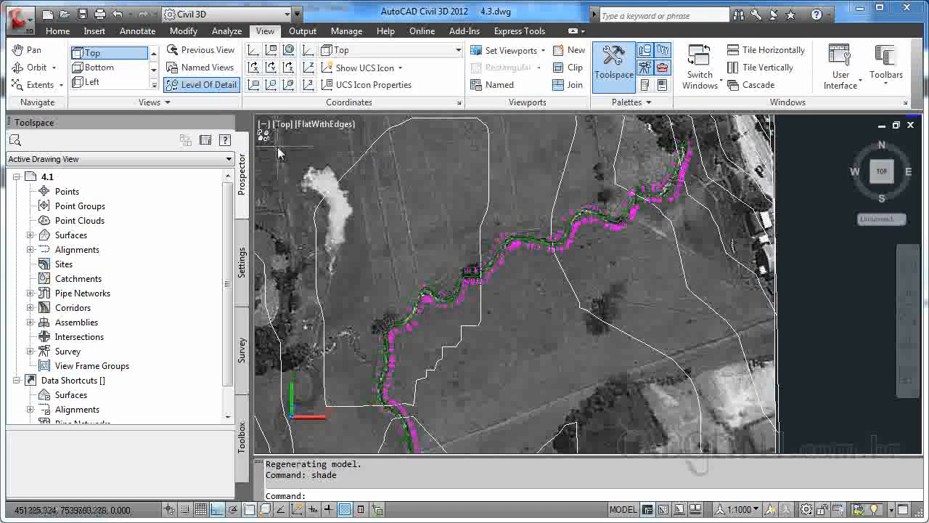
click(154, 84)
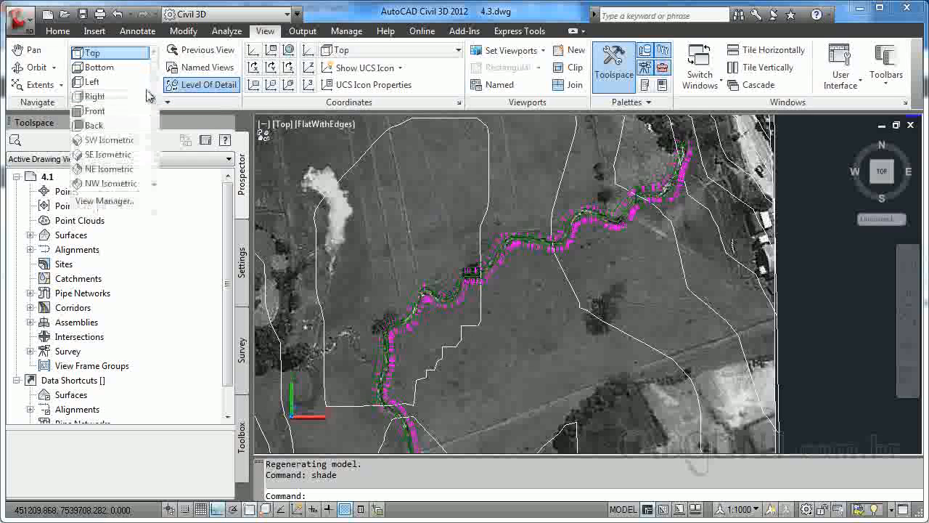
click(127, 139)
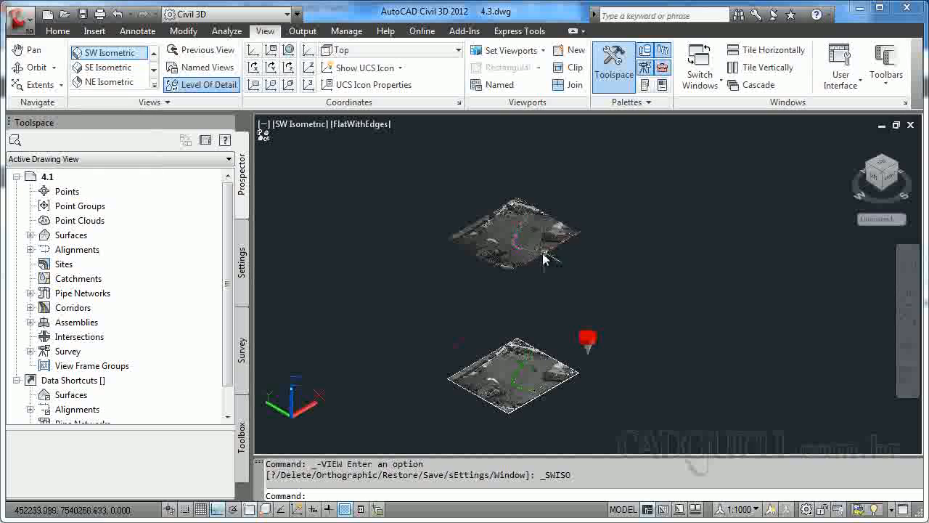
Examine the Rio corridor's cross-section links up close over the shaded terrain, along its winding northern stretch.
scroll(514, 245, up, 3)
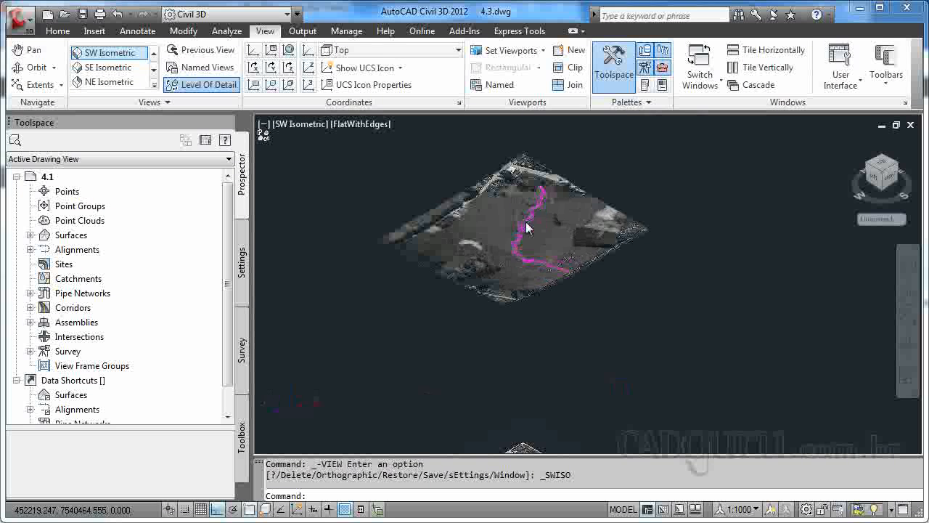
scroll(530, 226, up, 3)
scroll(549, 226, up, 2)
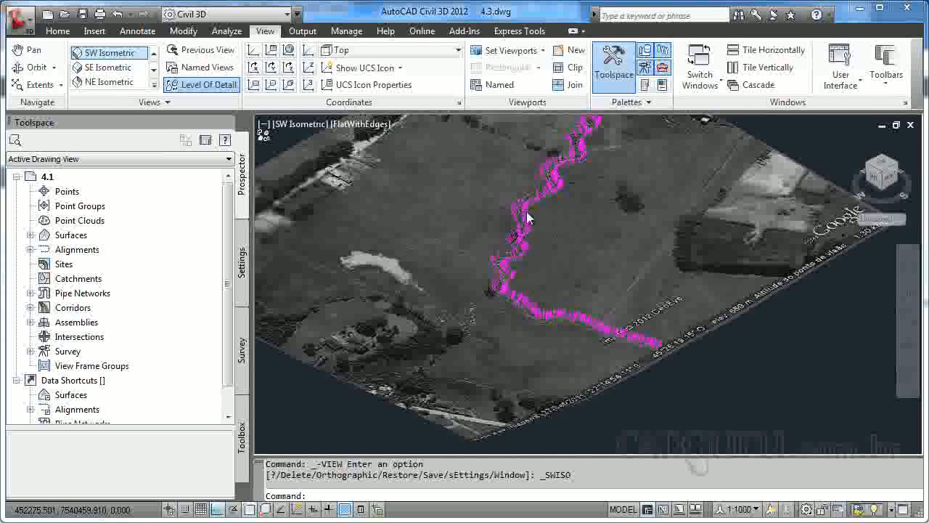
scroll(530, 216, up, 2)
middle_drag(465, 263, 573, 343)
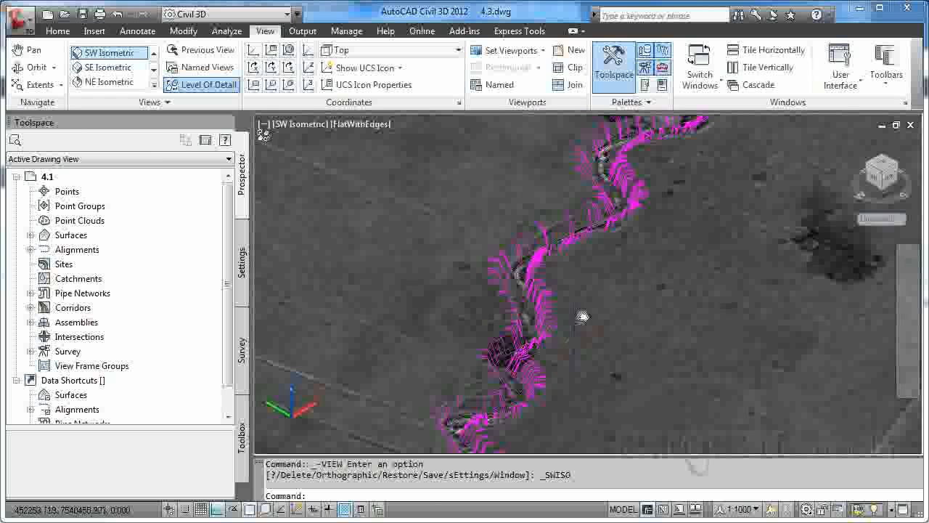
middle_drag(618, 260, 599, 353)
mouse_move(645, 266)
middle_down()
mouse_move(639, 299)
mouse_move(669, 286)
middle_up()
scroll(643, 264, up, 1)
scroll(632, 247, up, 1)
scroll(630, 246, up, 4)
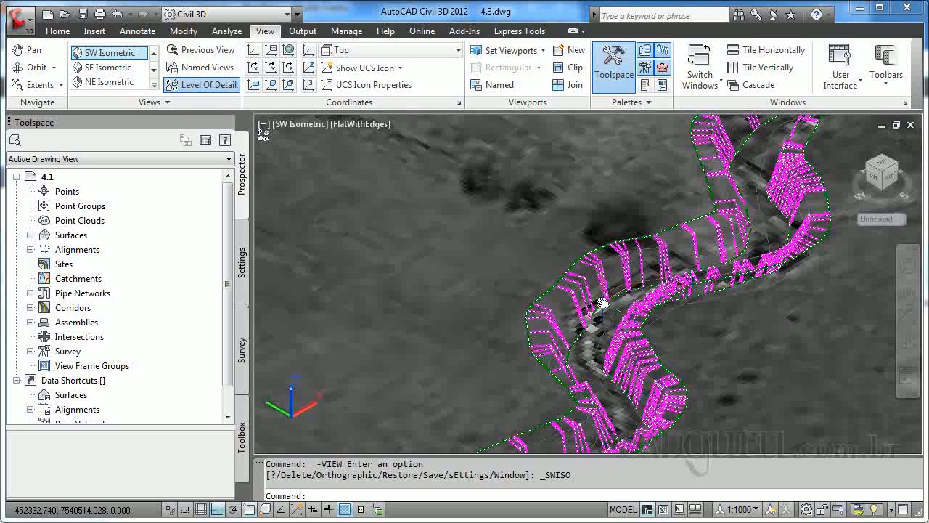
middle_drag(753, 247, 748, 276)
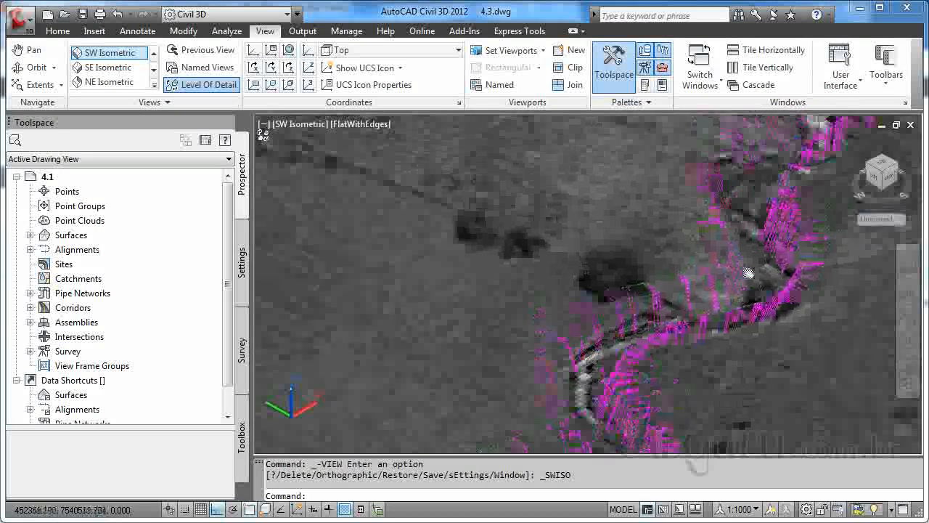
scroll(748, 275, down, 2)
scroll(742, 282, up, 4)
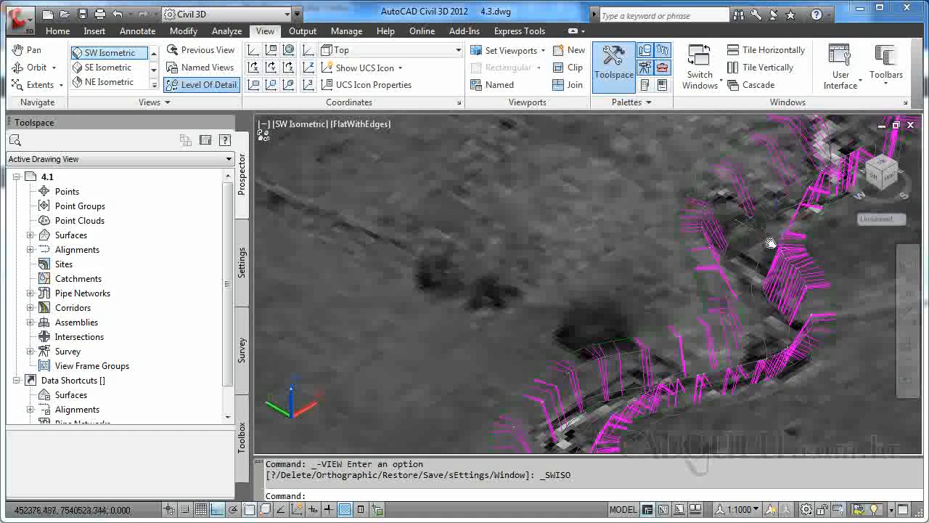
scroll(746, 376, down, 4)
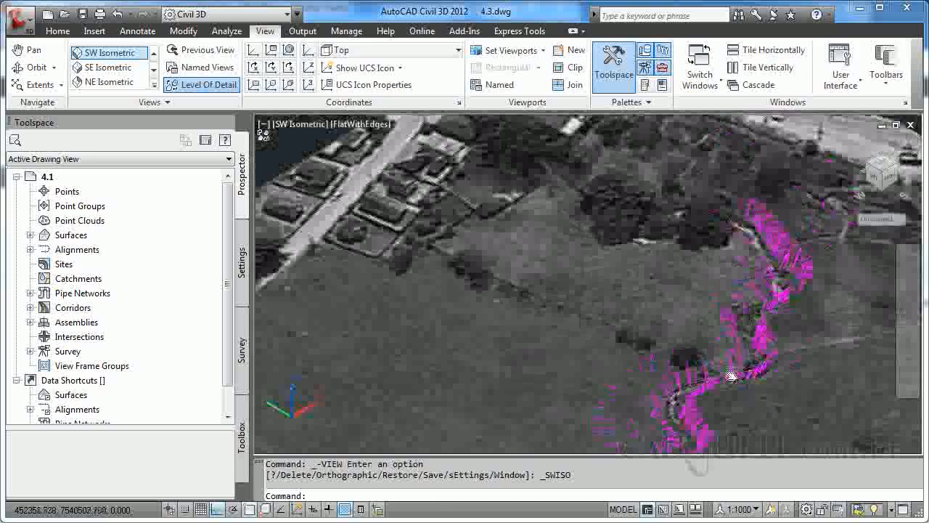
Inspect the rest of the Rio corridor along its length, checking how both banks follow the river bends.
middle_drag(735, 376, 666, 220)
mouse_move(643, 319)
middle_down()
mouse_move(639, 286)
mouse_move(660, 234)
mouse_move(715, 200)
middle_up()
middle_drag(646, 291, 525, 156)
middle_drag(639, 268, 533, 239)
middle_drag(511, 305, 544, 380)
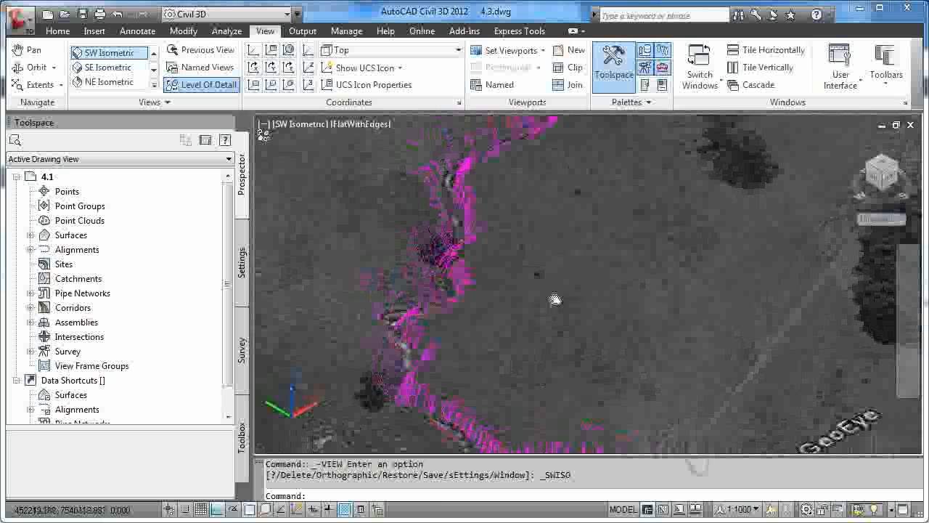
middle_drag(570, 254, 633, 270)
scroll(629, 189, up, 1)
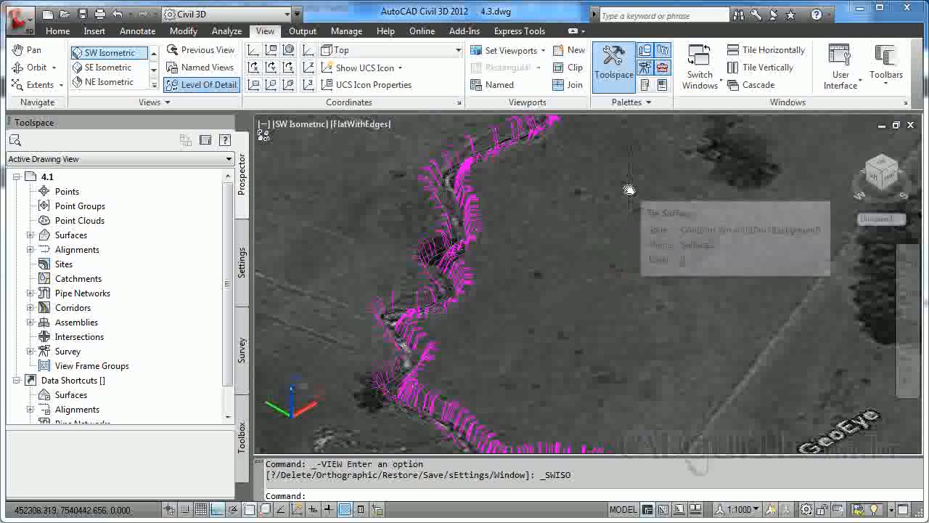
scroll(629, 189, up, 2)
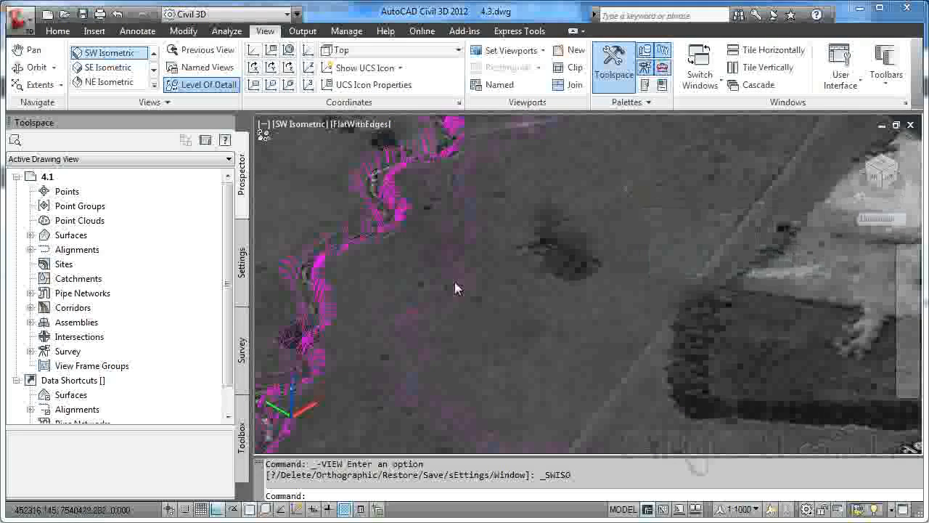
middle_drag(390, 322, 498, 214)
middle_drag(518, 298, 533, 435)
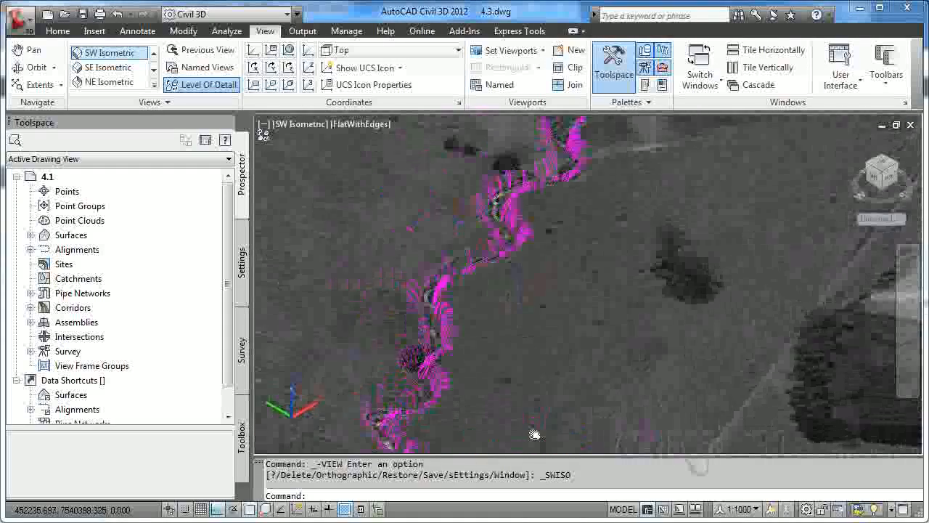
middle_drag(538, 289, 560, 293)
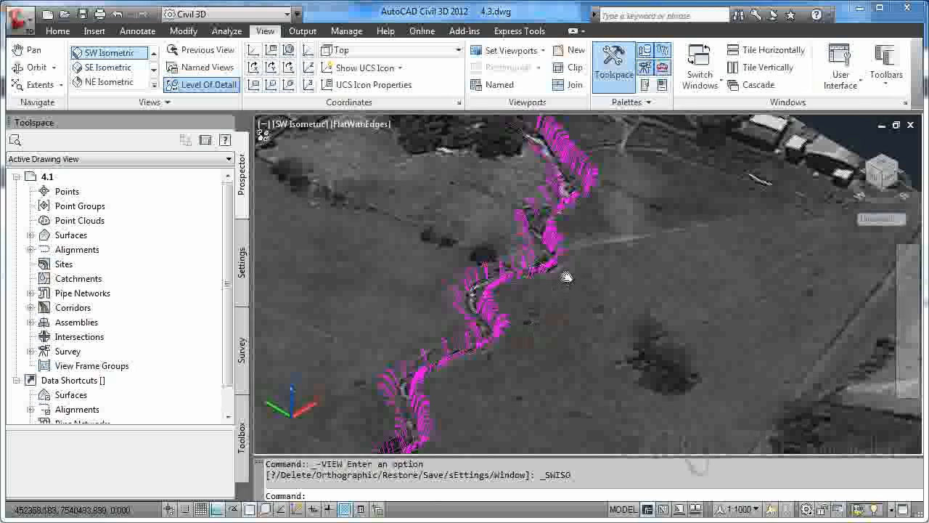
middle_drag(563, 331, 578, 263)
middle_drag(468, 427, 473, 356)
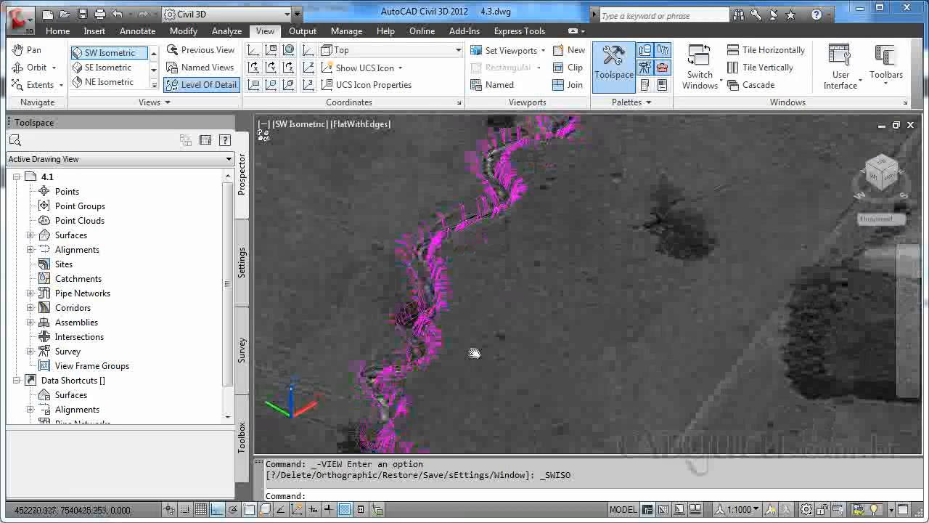
scroll(474, 351, down, 3)
scroll(442, 319, up, 5)
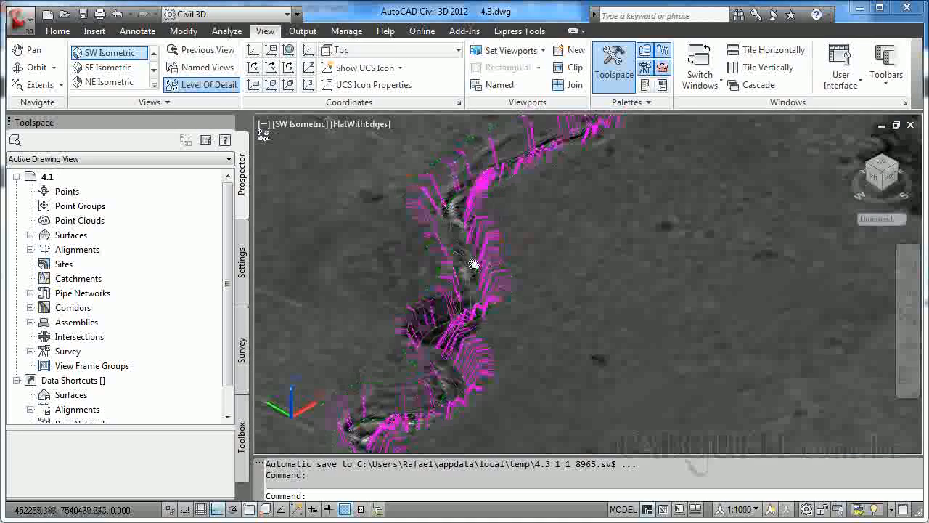
shift+middle_drag(601, 235, 696, 259)
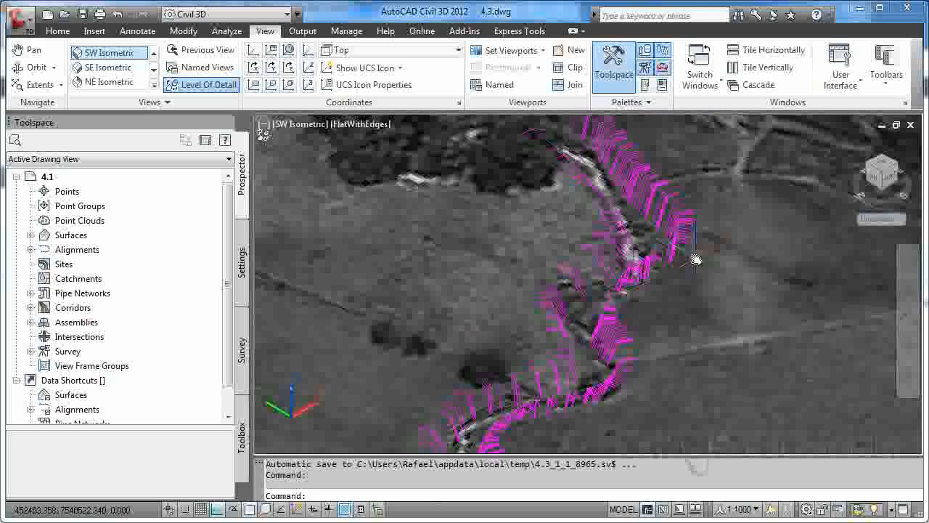